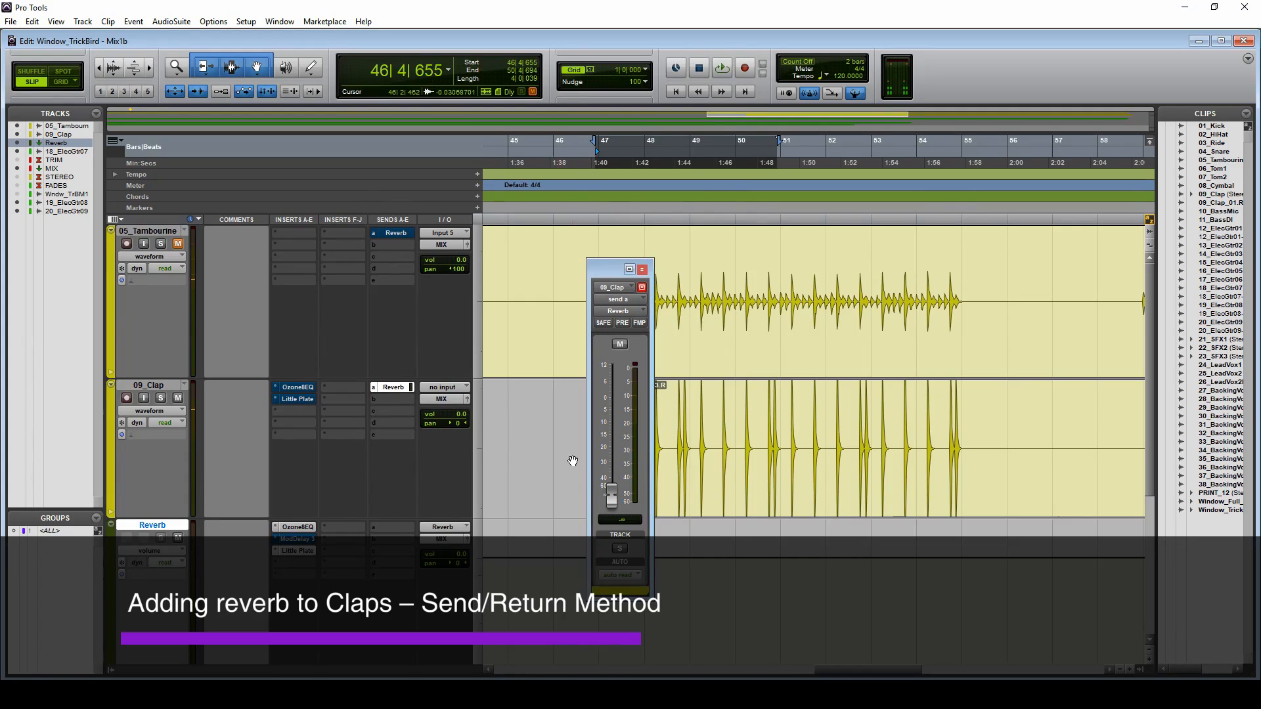
Play the claps and raise the 09_Clap Reverb send to about +1.6 dB, finishing with the level pulled back slightly.
key(space)
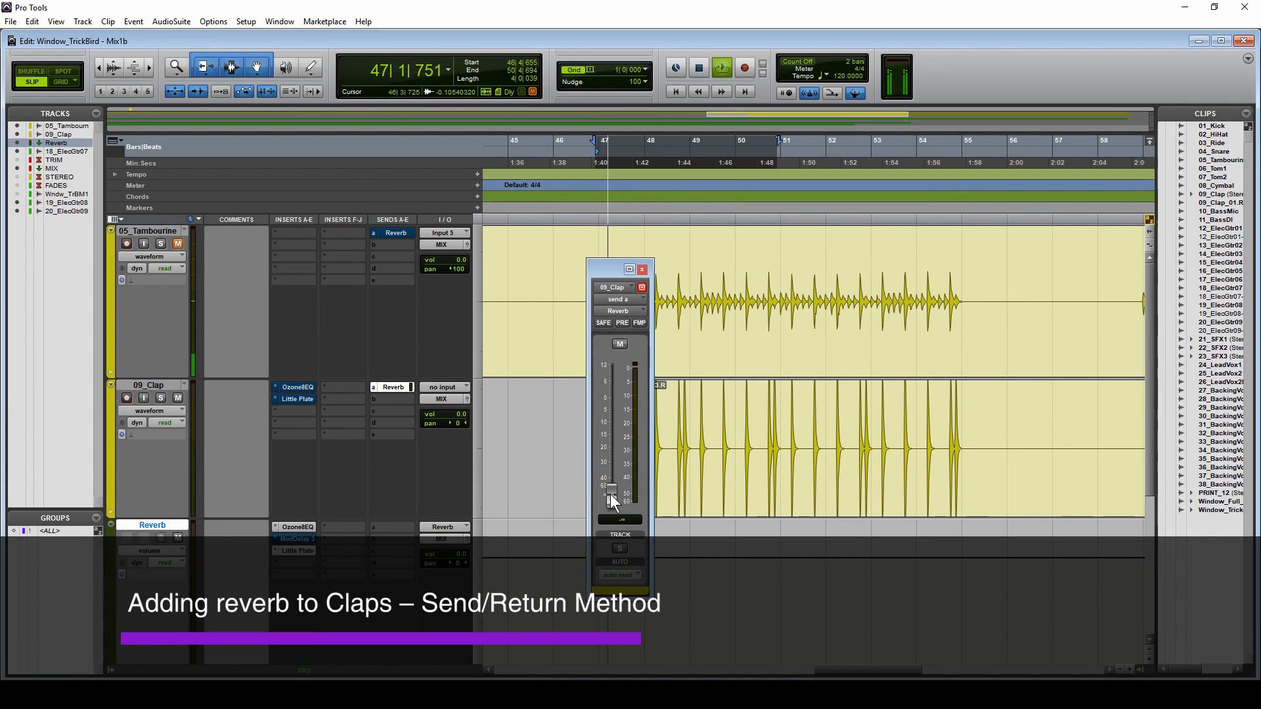
drag(611, 494, 611, 401)
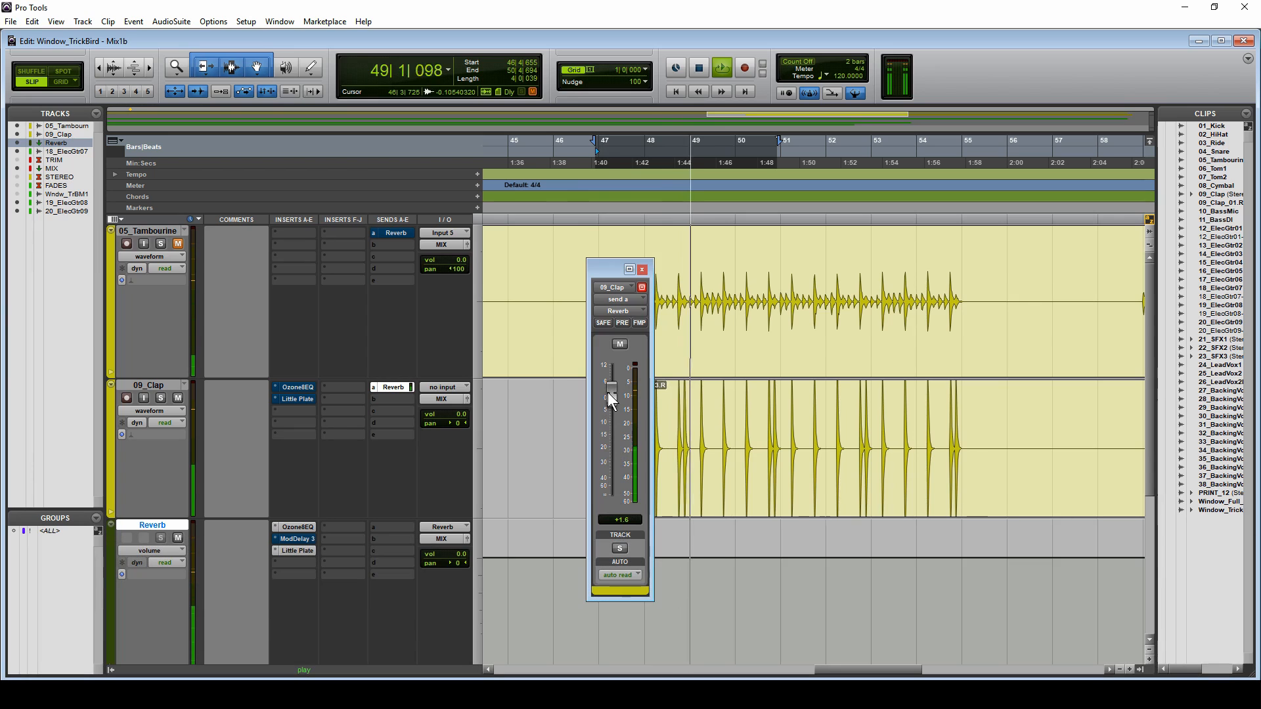
drag(611, 400, 616, 436)
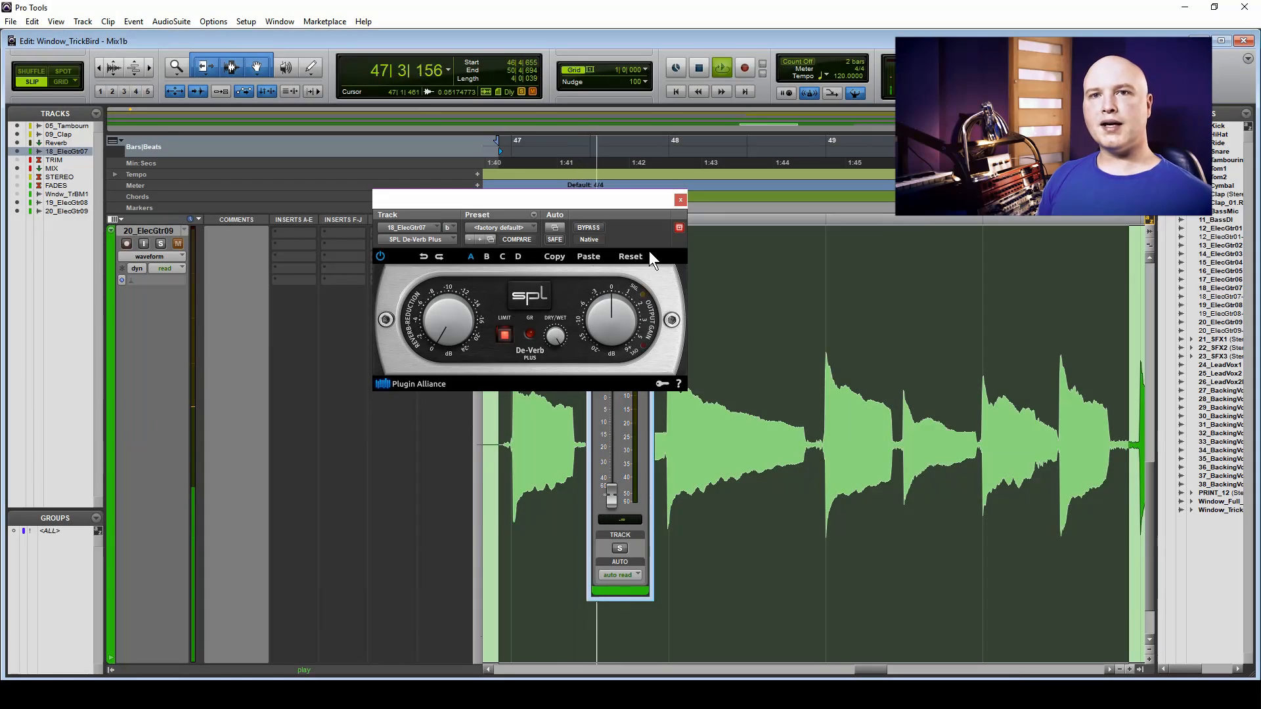
Bypass SPL De-Verb Plus on 18_ElecGtr07 and adjust it for more output gain and reverb reduction with the limiter off.
click(590, 229)
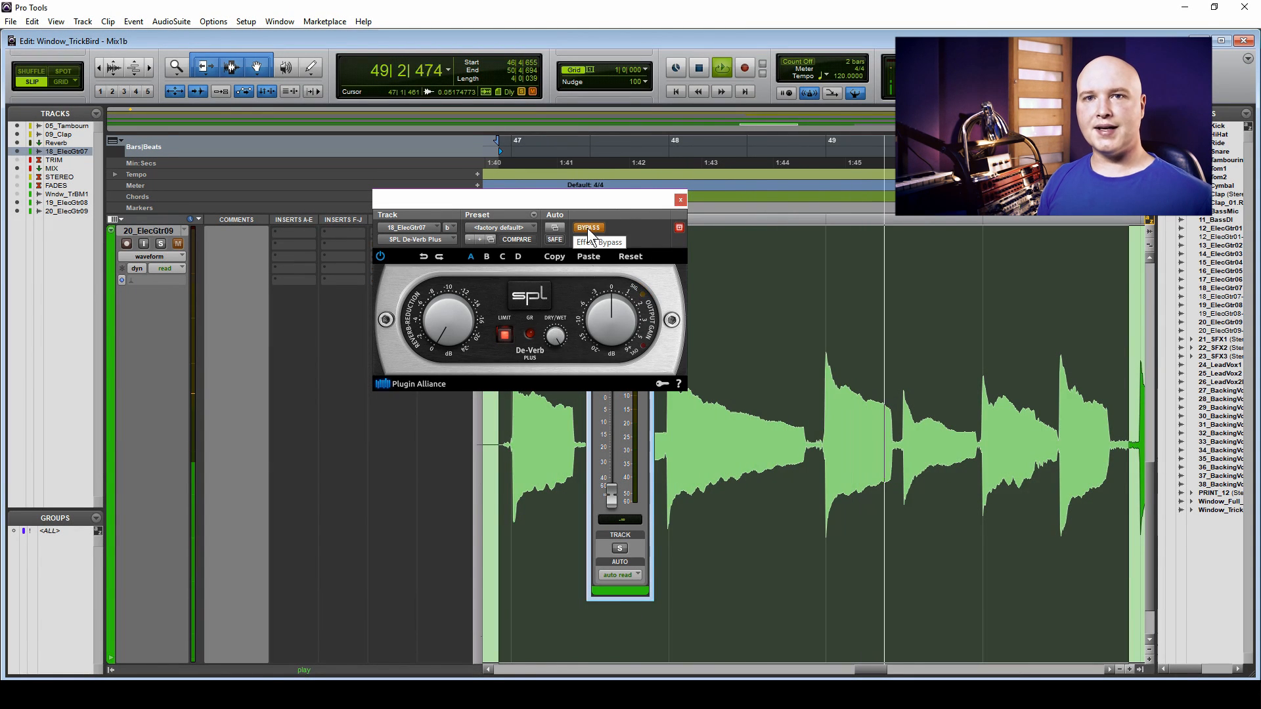
drag(602, 320, 605, 311)
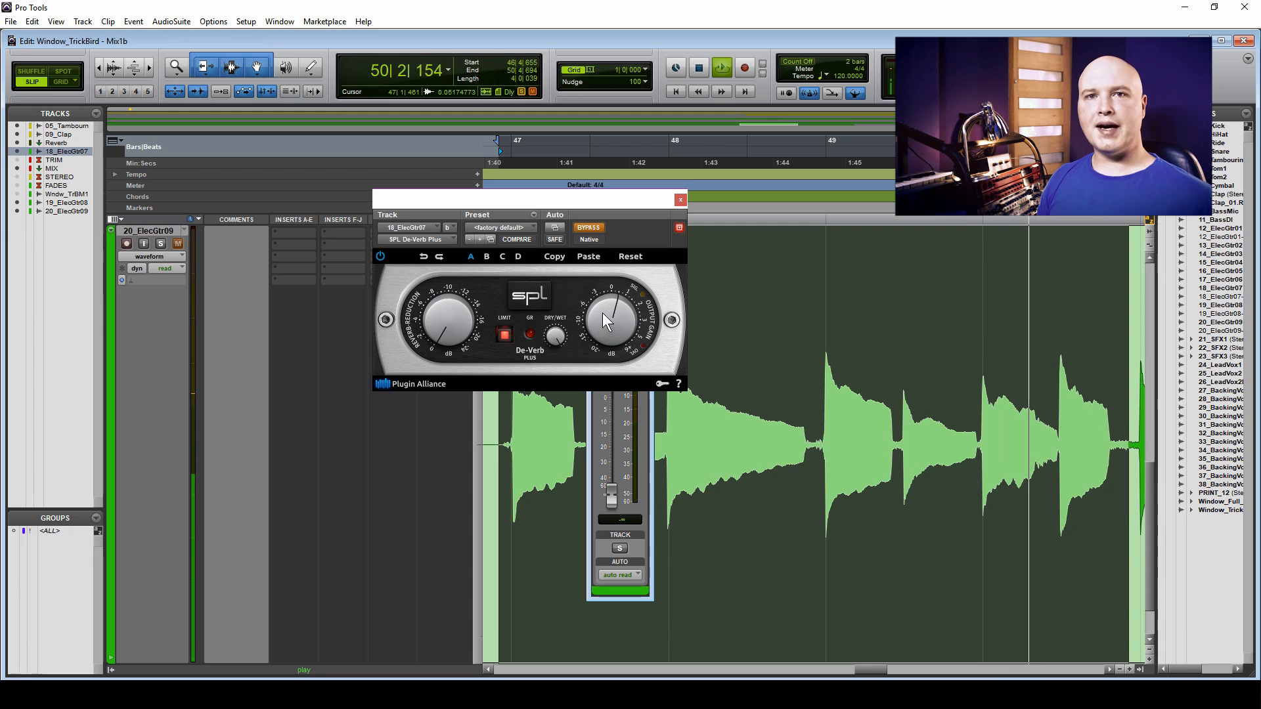
click(504, 335)
drag(463, 341, 589, 240)
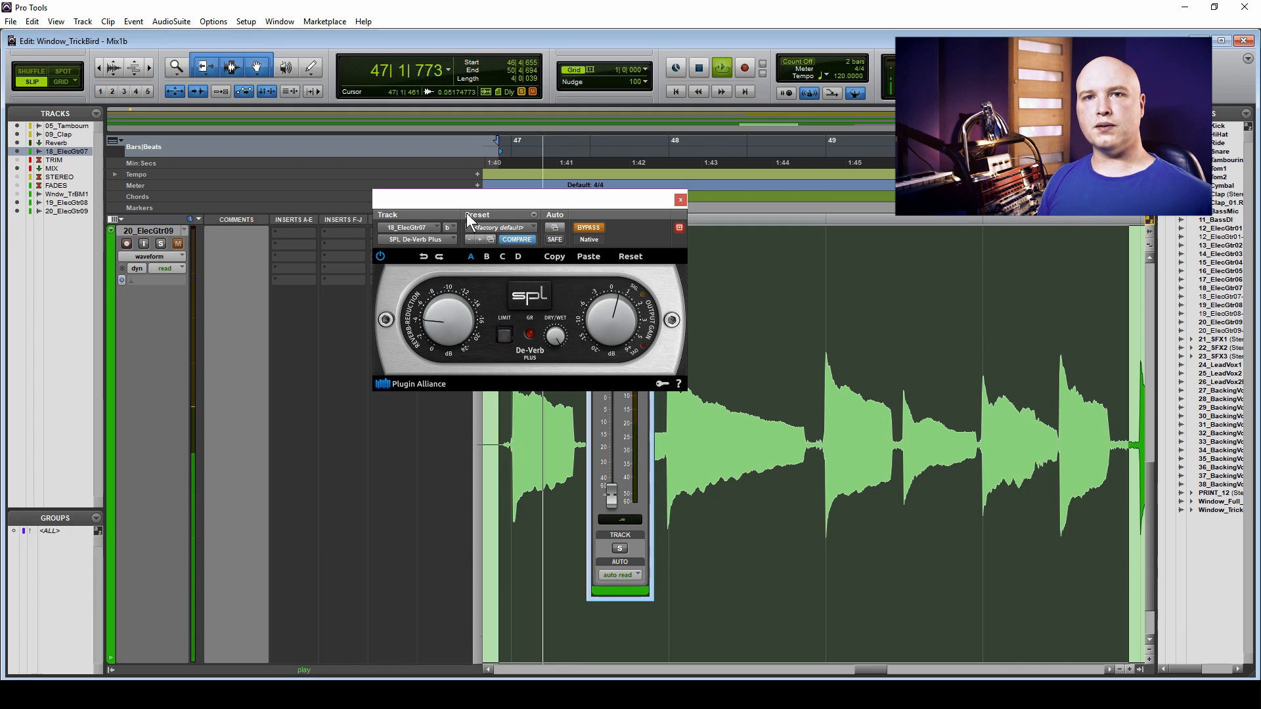
Compare the guitar with and without the De-Verb Plus processing during playback, leaving the effect active.
click(589, 230)
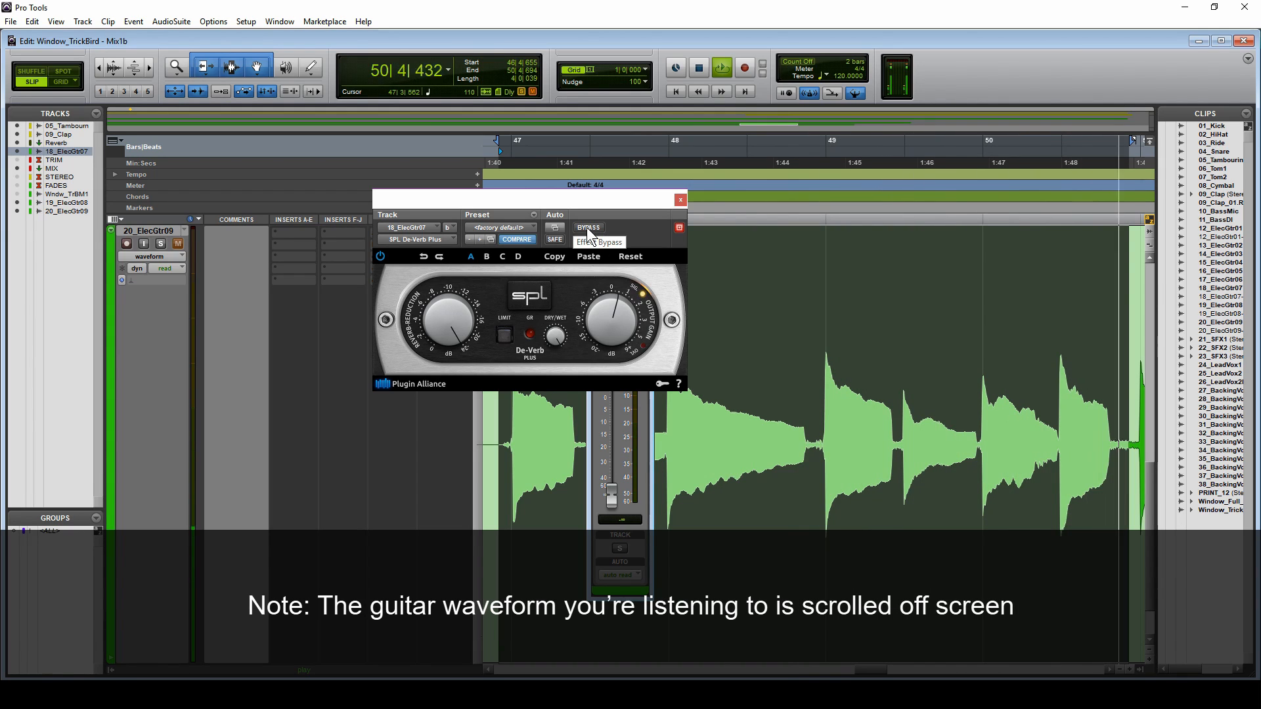
click(588, 230)
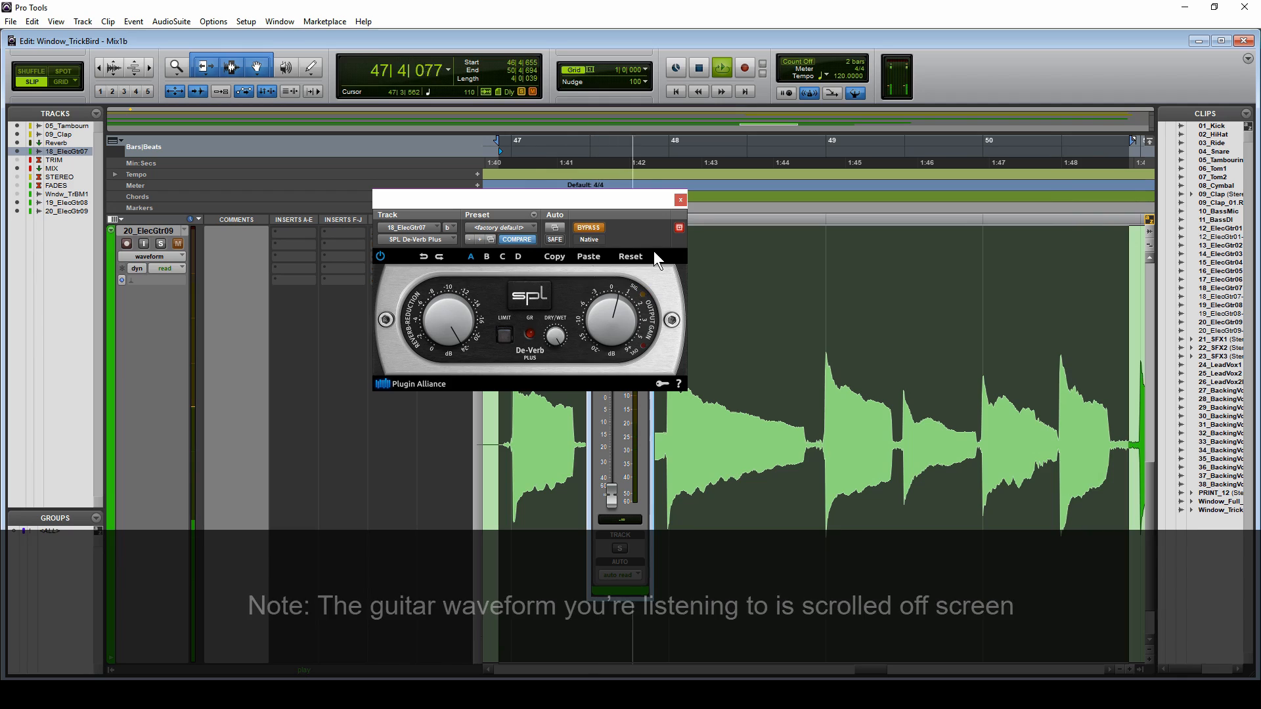
click(595, 230)
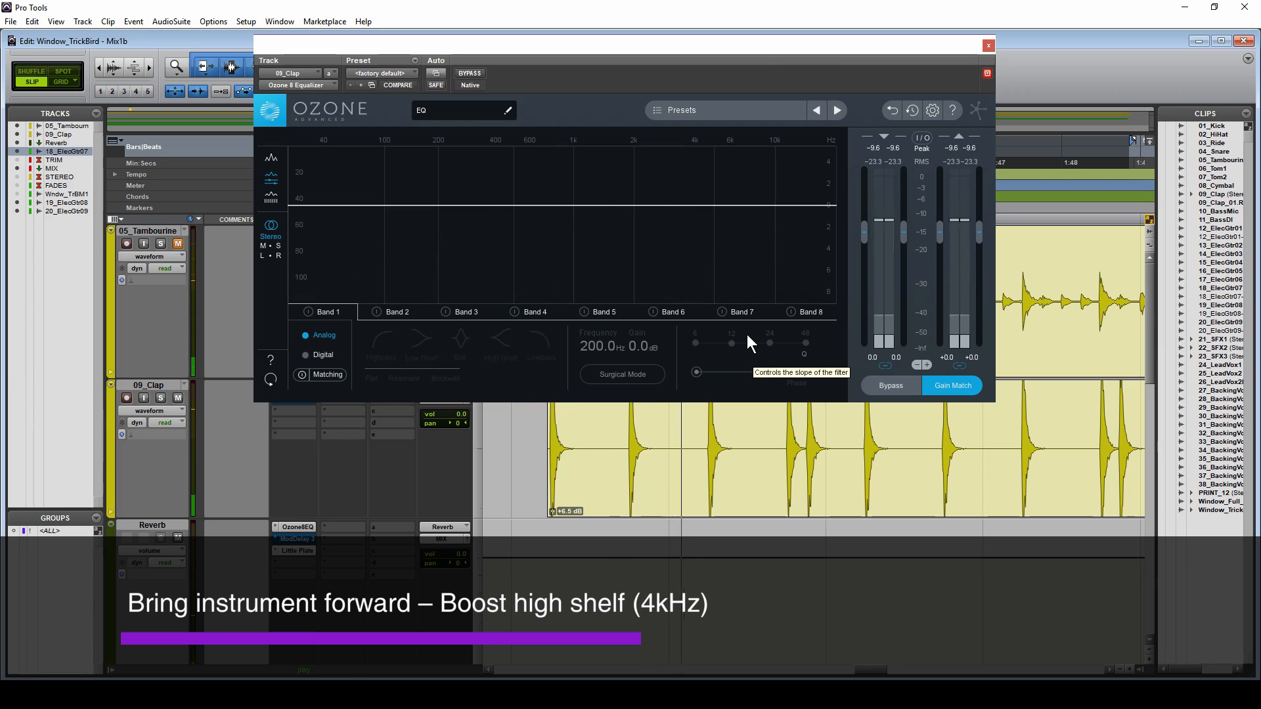
Enable the Band 7 high-shelf boost of 2.3 dB at 4 kHz in the 09_Clap Ozone equalizer and restart playback.
click(735, 312)
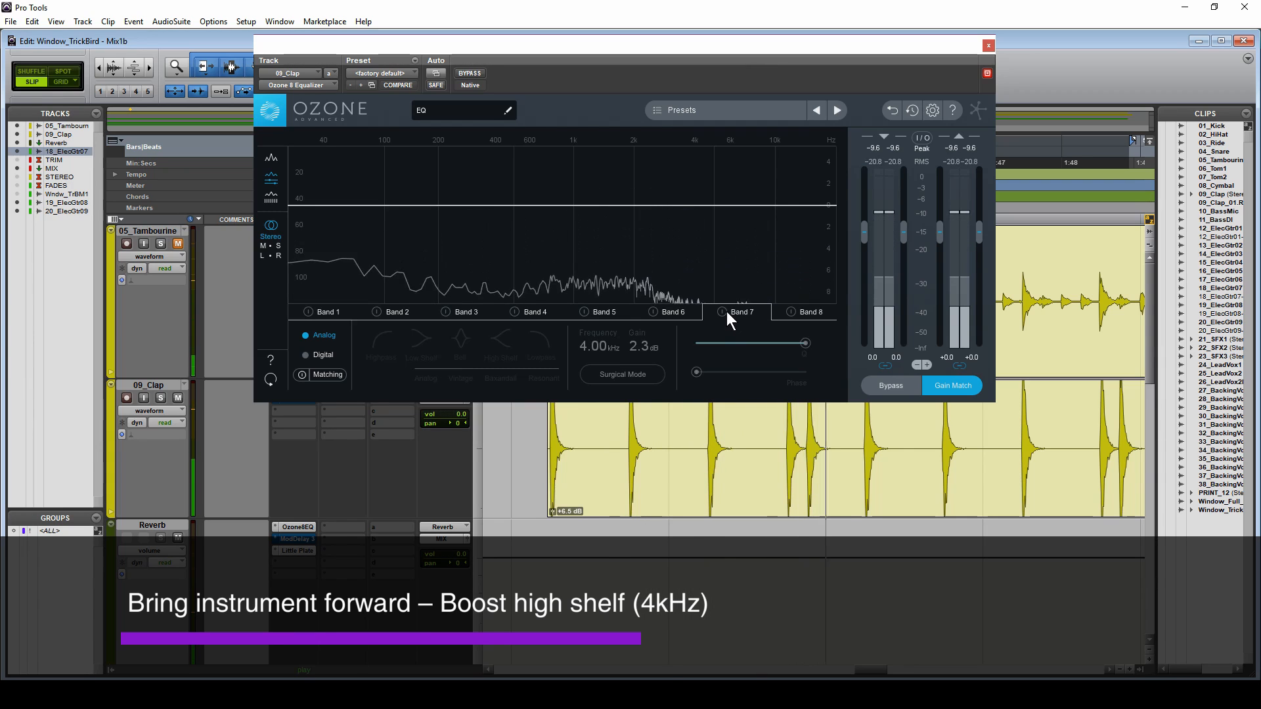
click(722, 312)
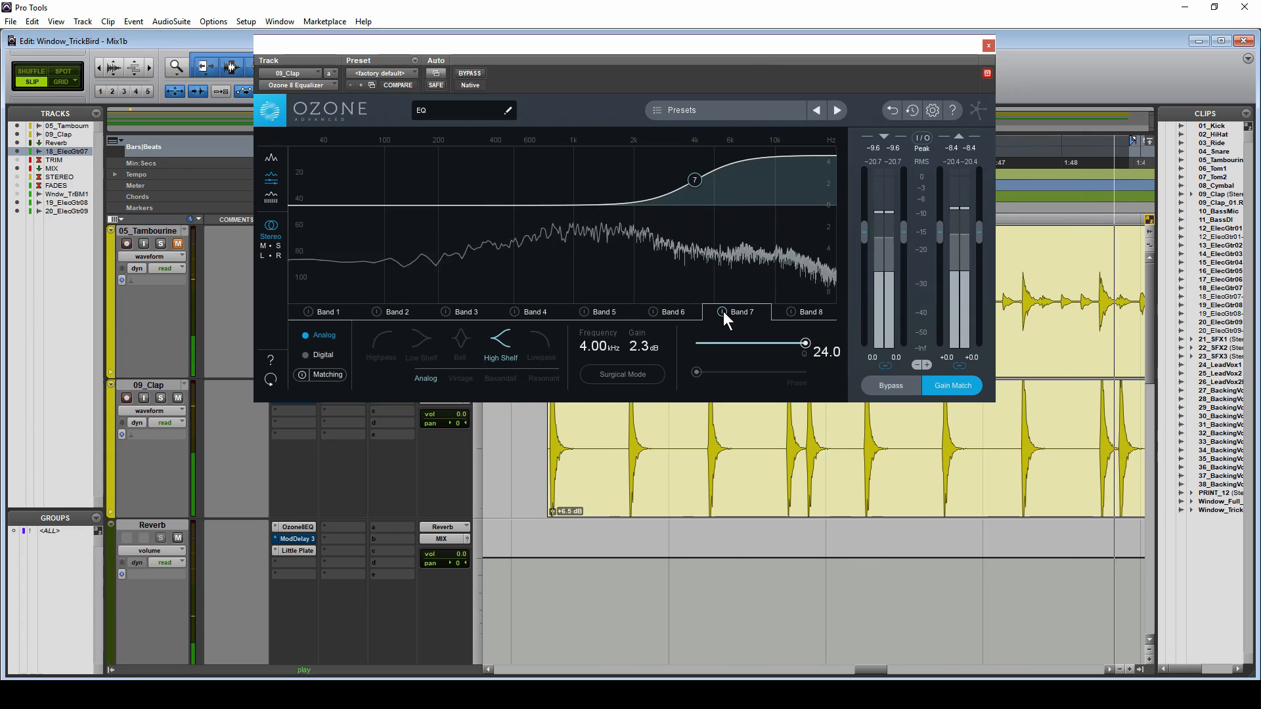
key(space)
key(space)
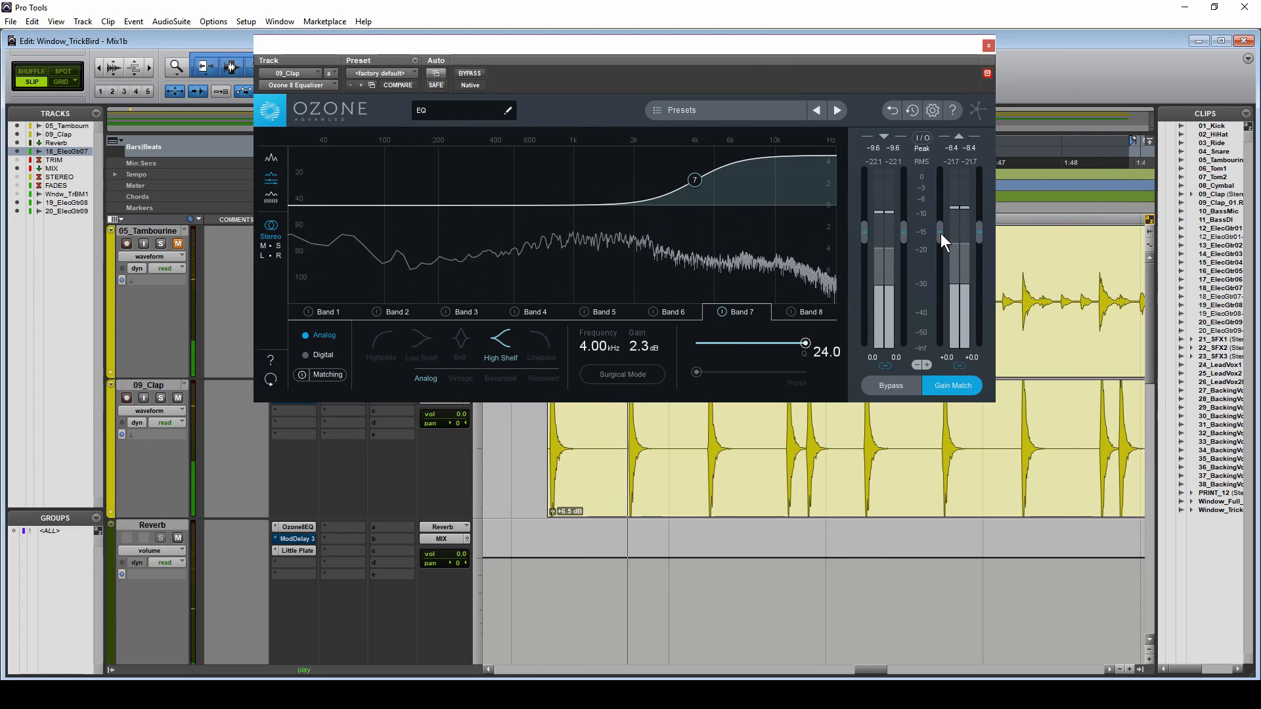
Lower the clap equalizer's output gain to -1.2 dB and compare the boosted sound against the bypassed signal.
drag(940, 234, 941, 239)
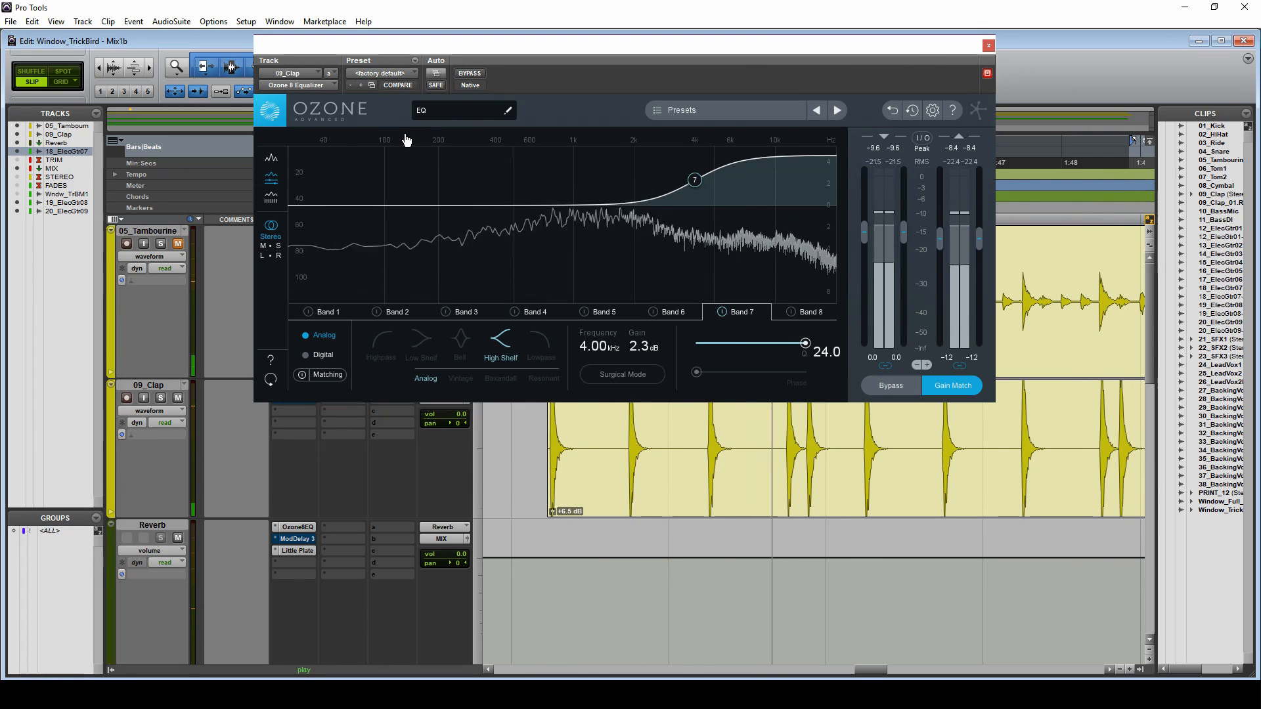
click(471, 73)
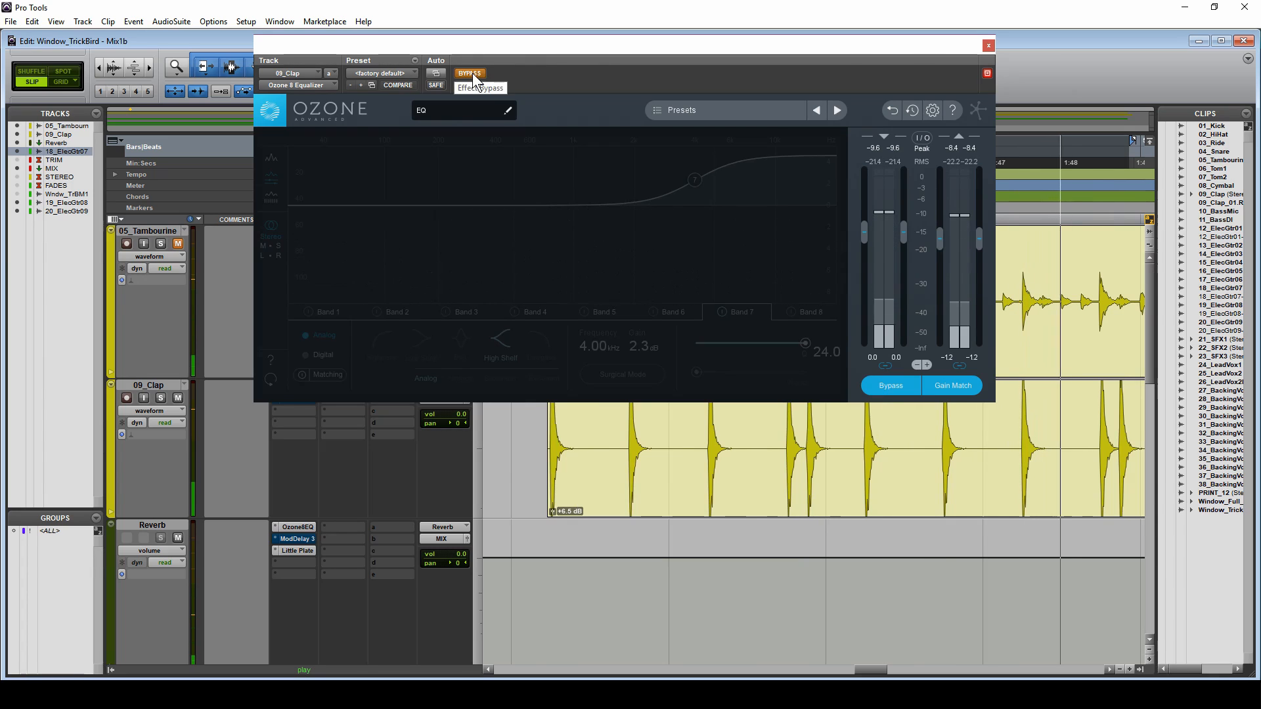
click(471, 72)
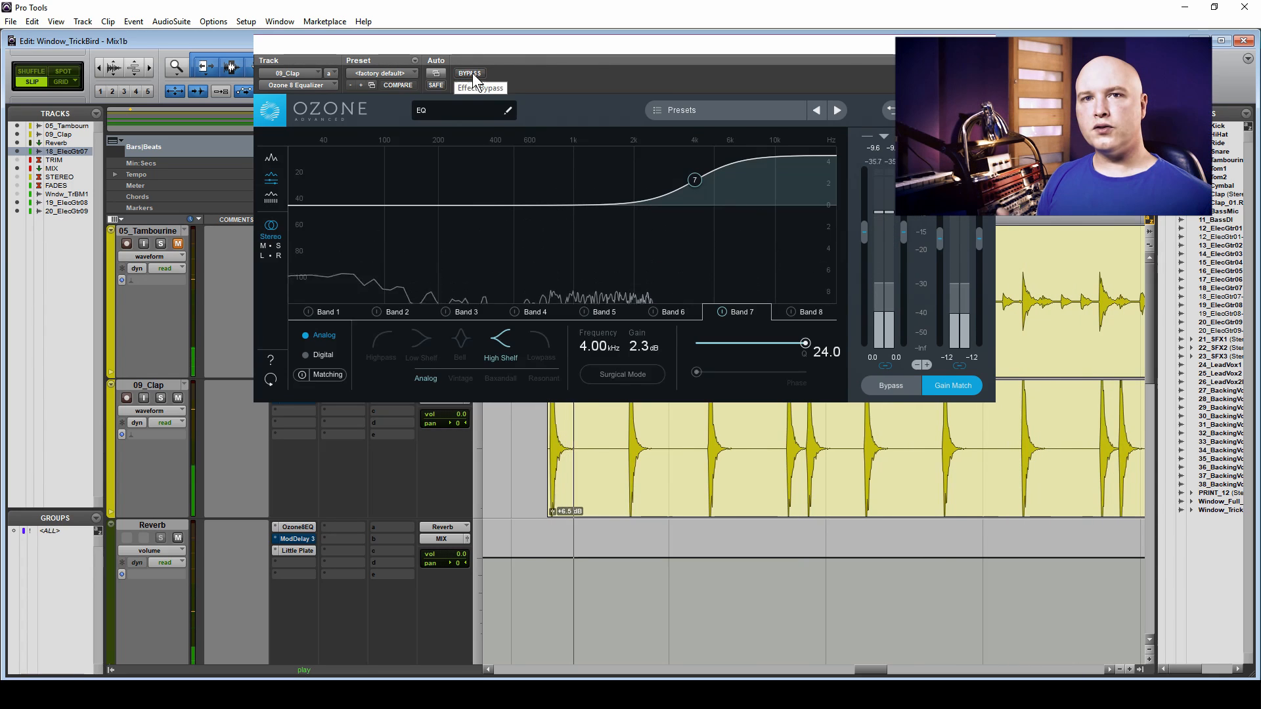
Replace the high-shelf boost with the Band 8 low-pass and Band 1 high-pass filters, and compare the result against bypass.
click(722, 311)
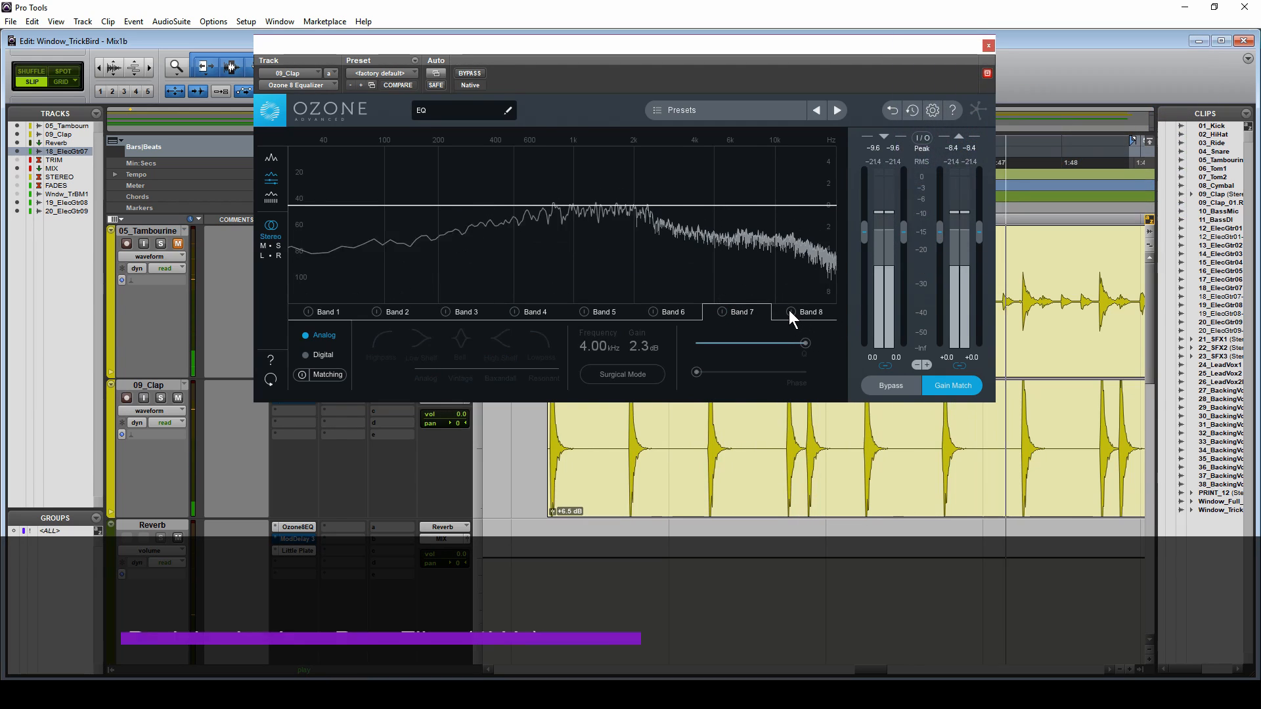
click(790, 311)
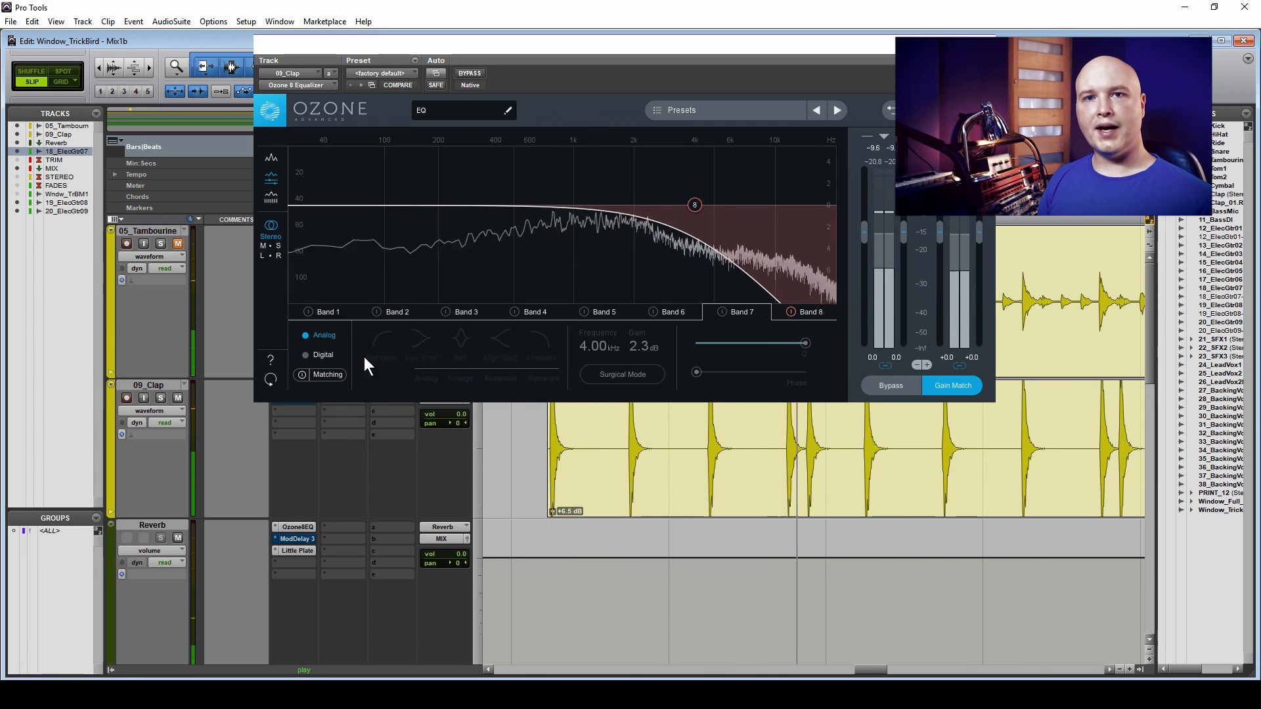
click(308, 313)
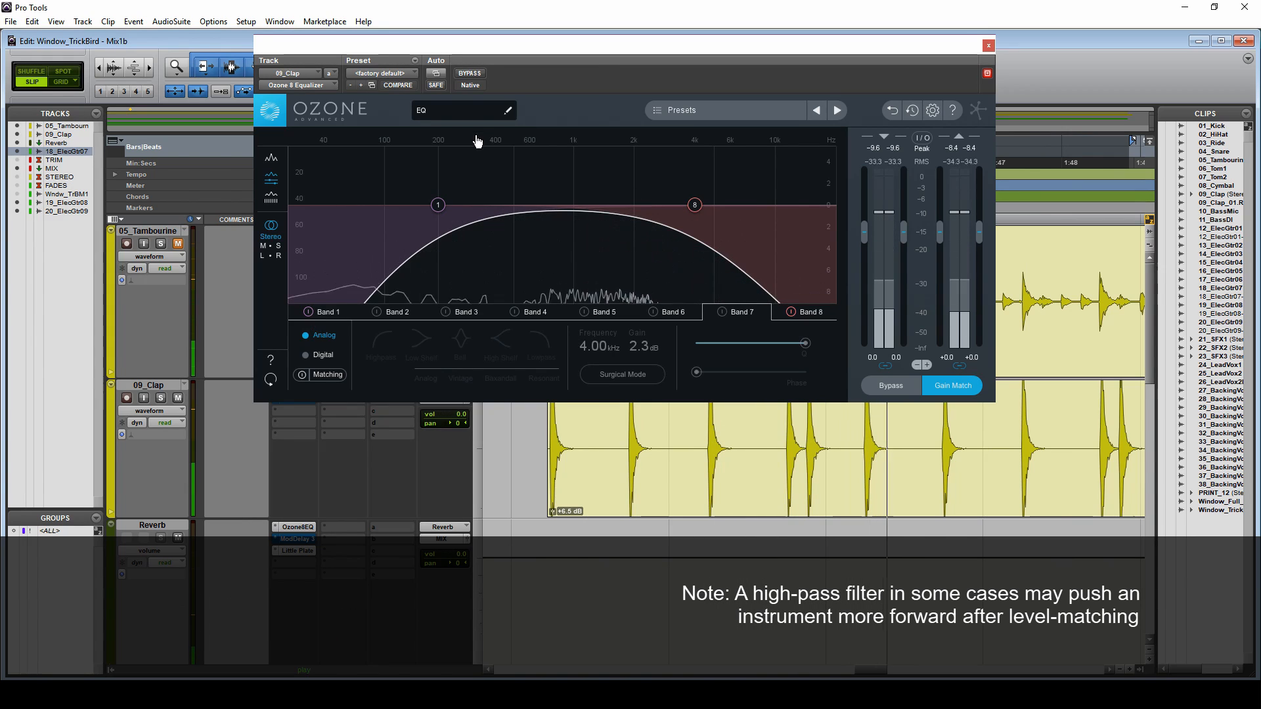
click(469, 74)
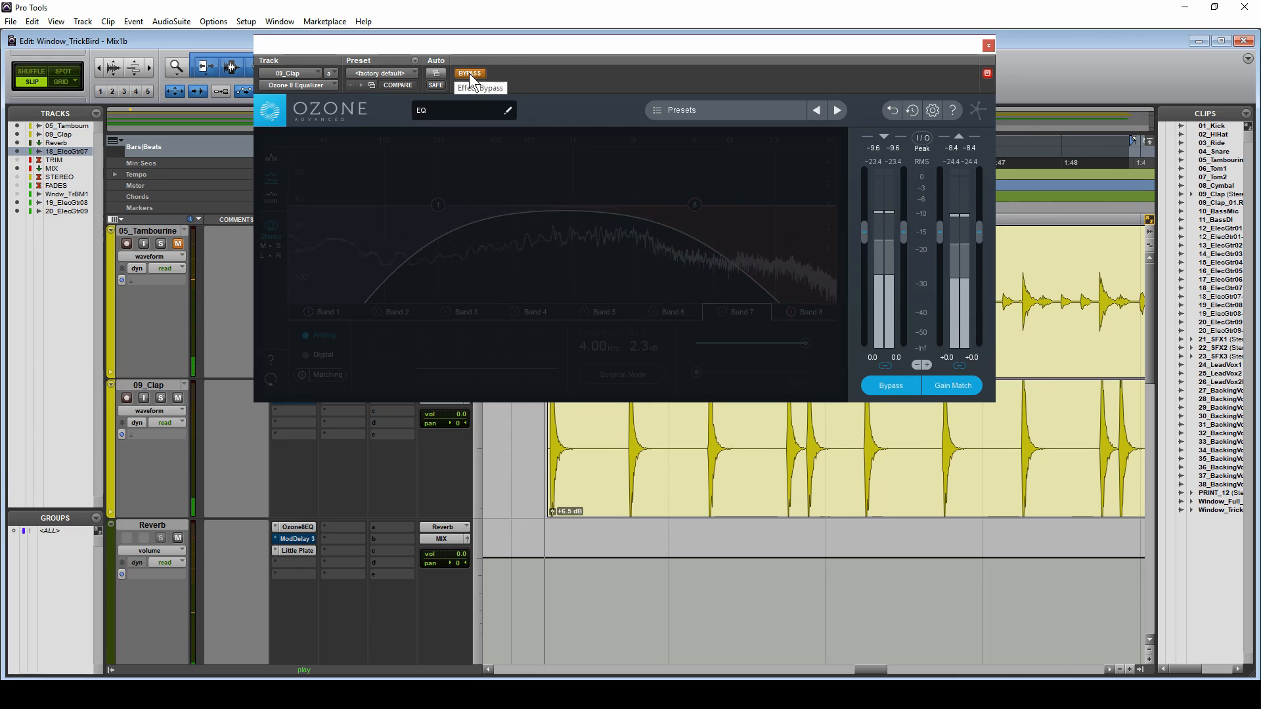
click(470, 74)
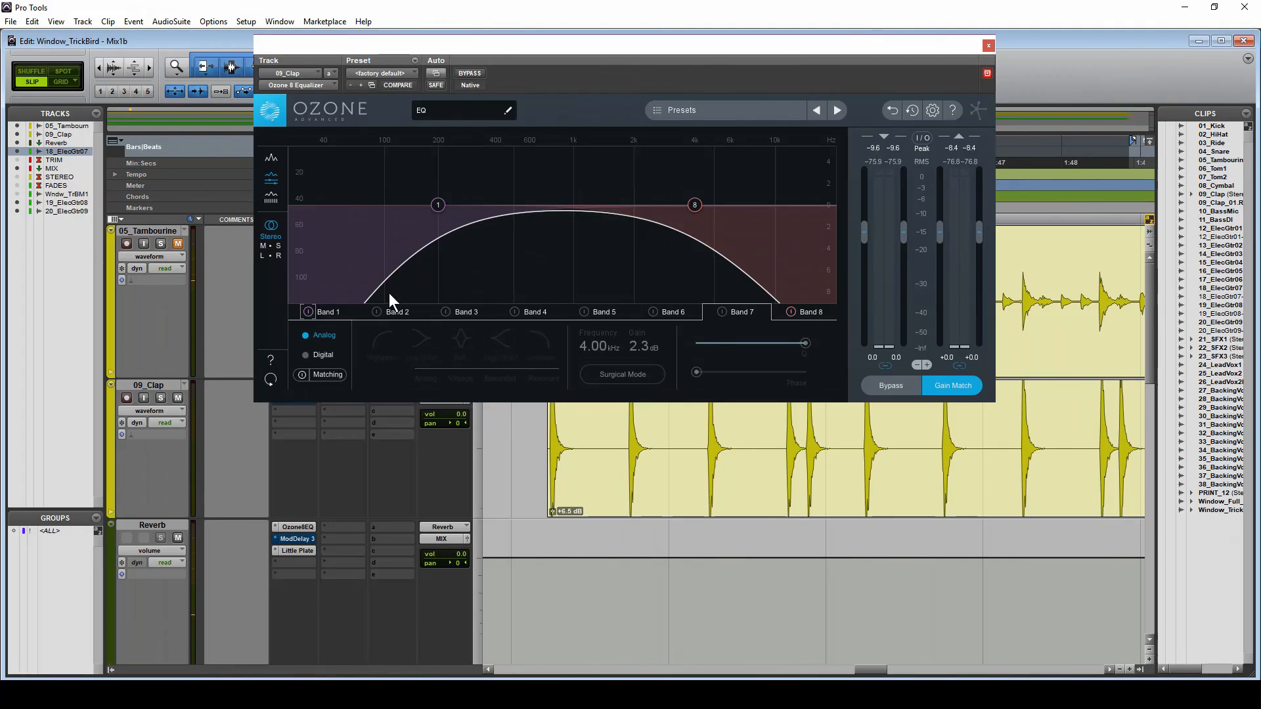
Disable the Band 1 and Band 8 filters and enable only the Band 2 bell boost at 200 Hz.
click(310, 311)
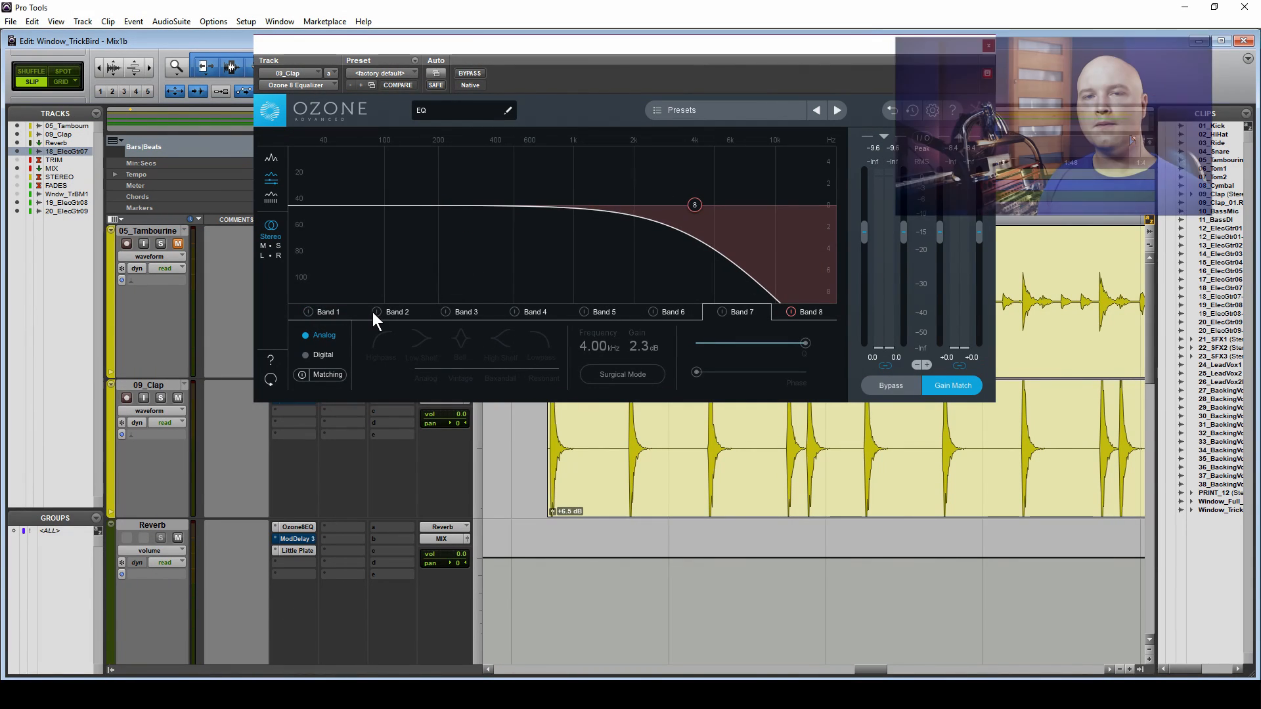
click(374, 312)
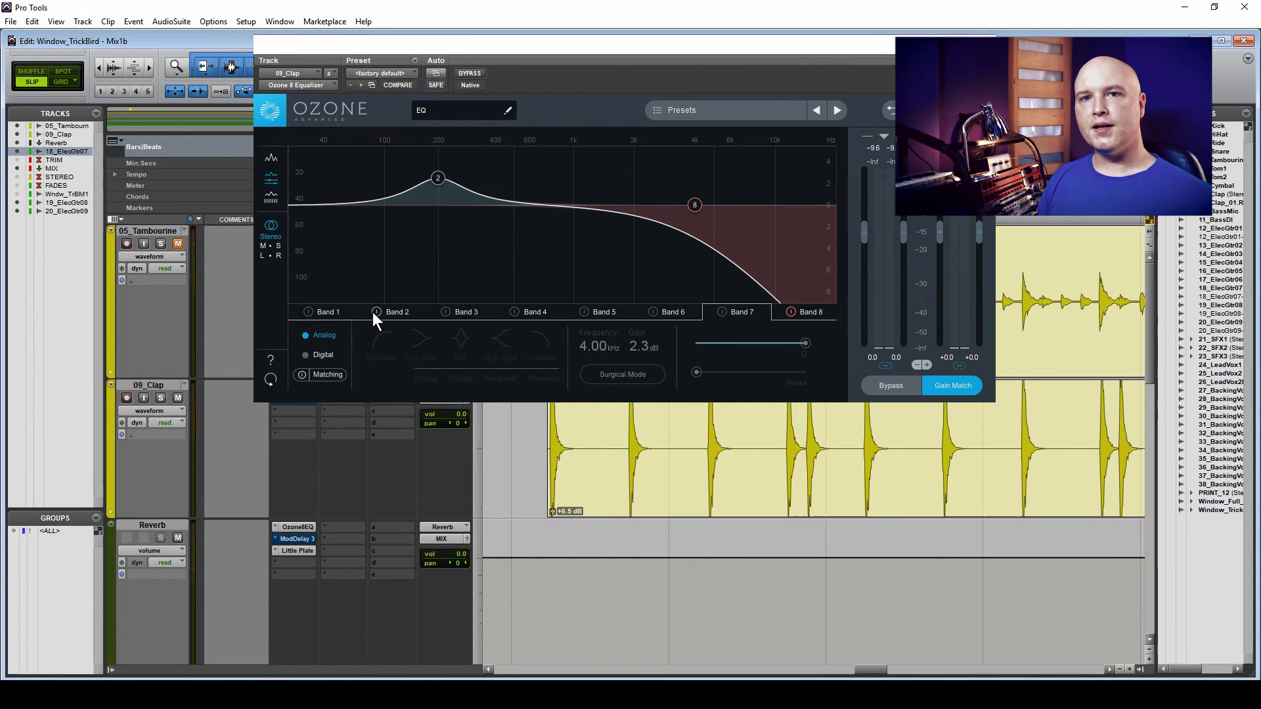
click(720, 311)
click(721, 312)
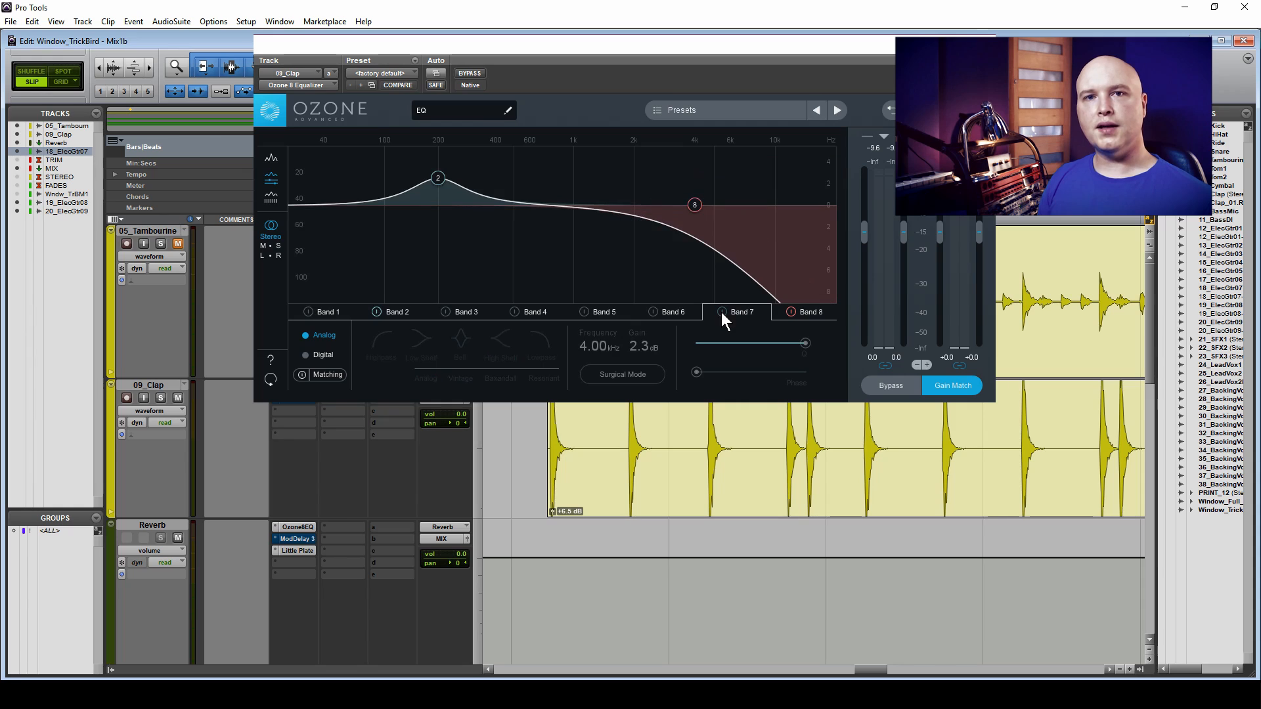
click(790, 312)
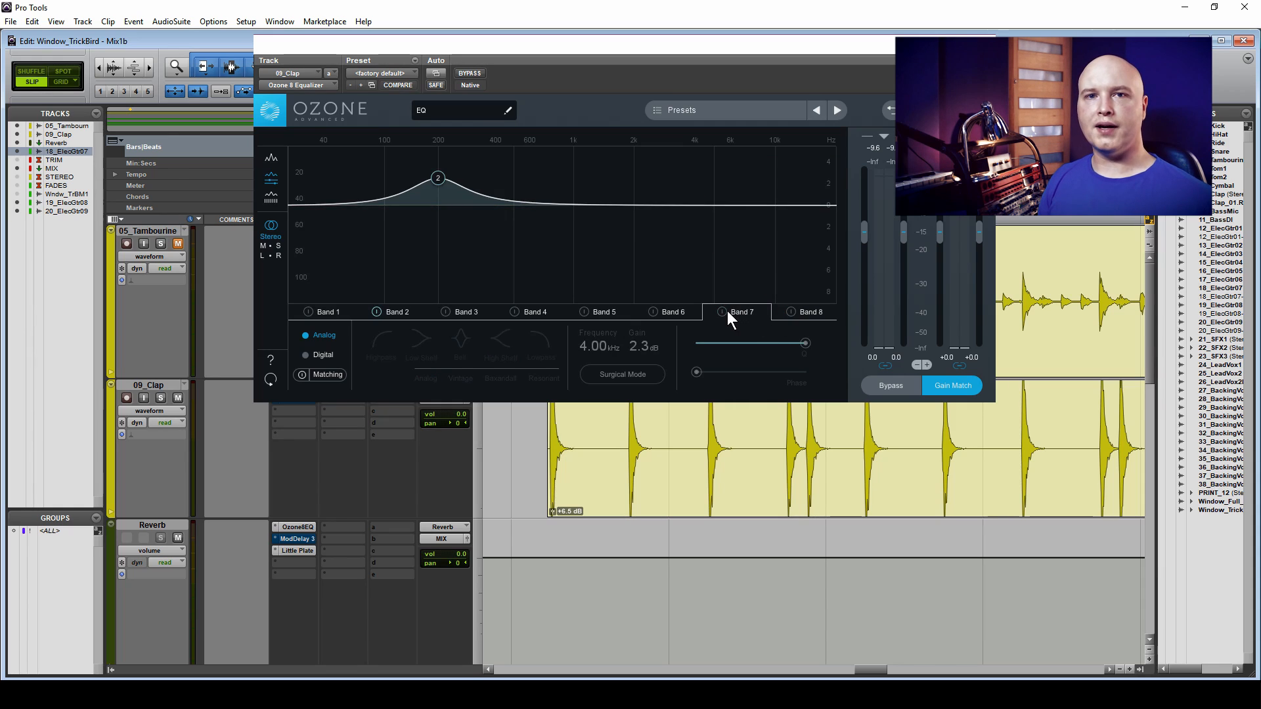
click(725, 311)
click(722, 312)
Play the claps and compare their sound with the 200 Hz bell boost switched off and on.
key(space)
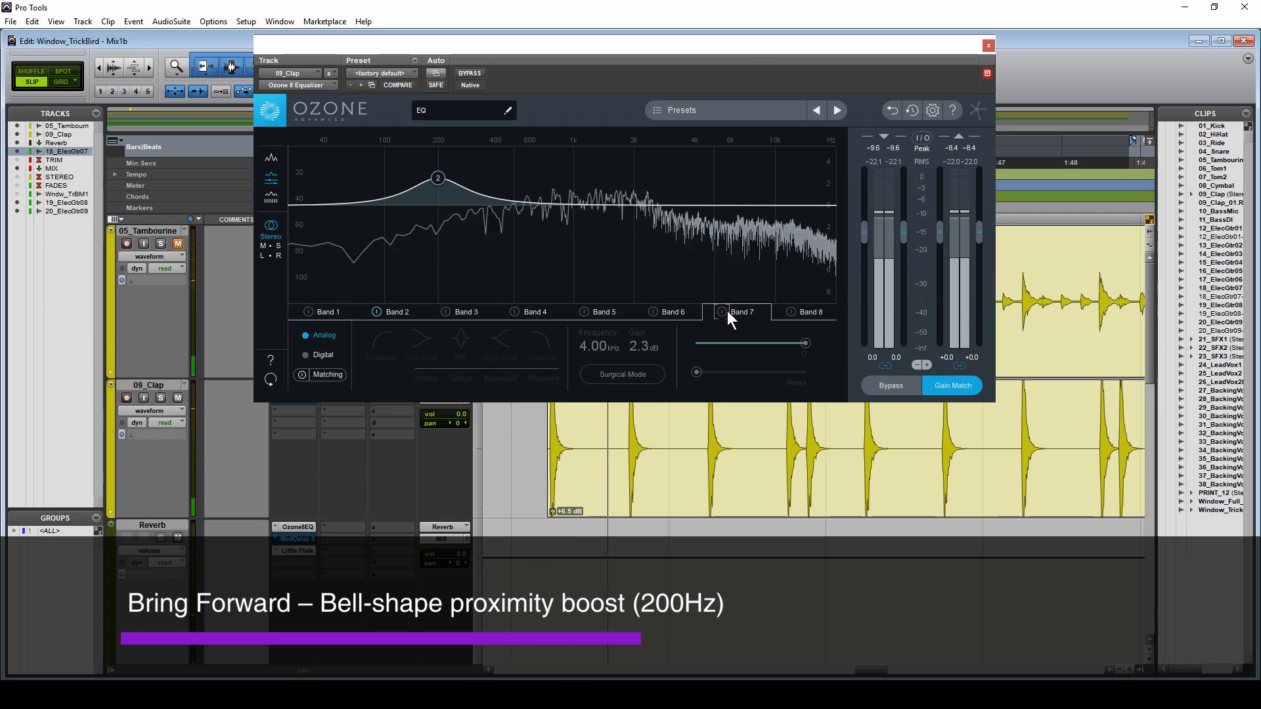
key(space)
key(space)
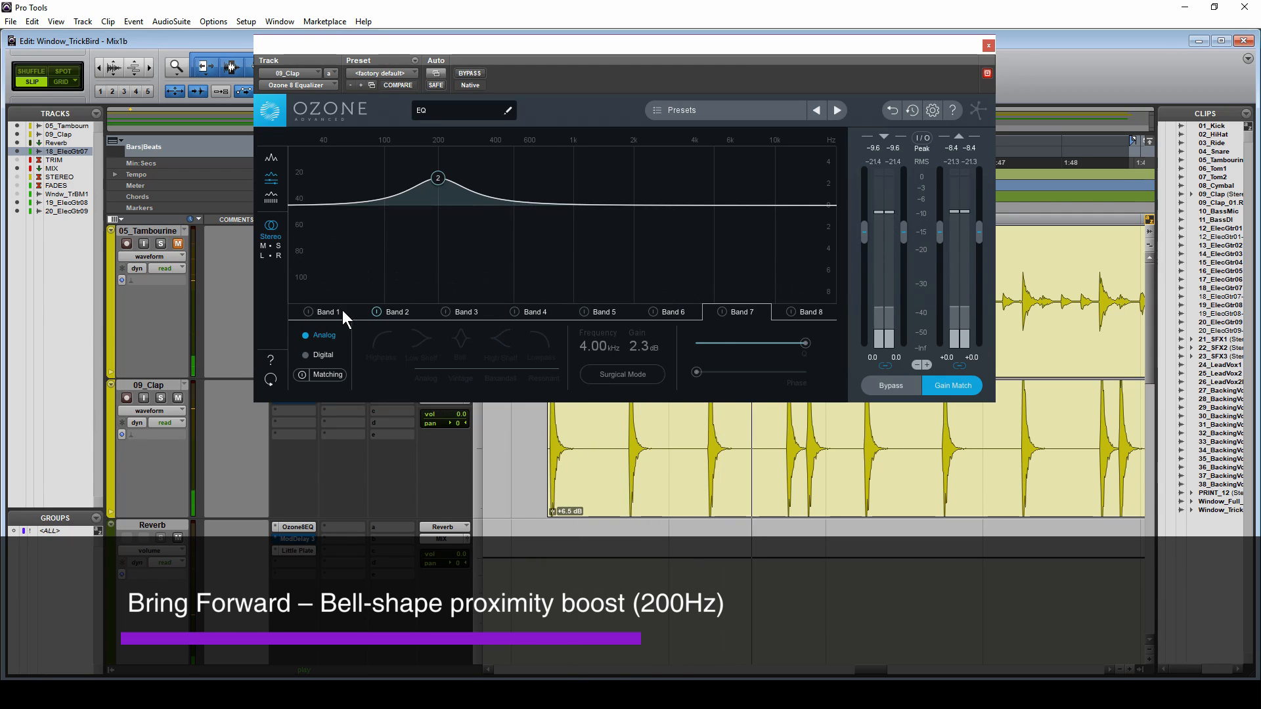
click(373, 312)
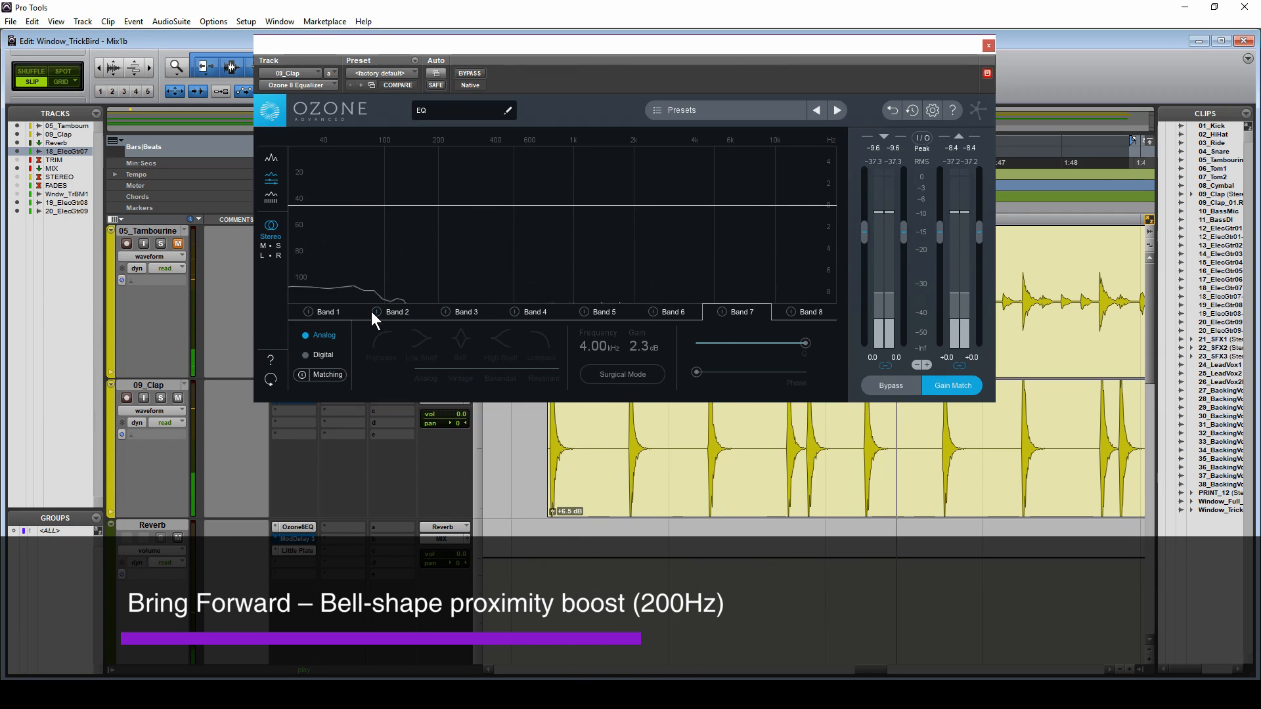
click(372, 311)
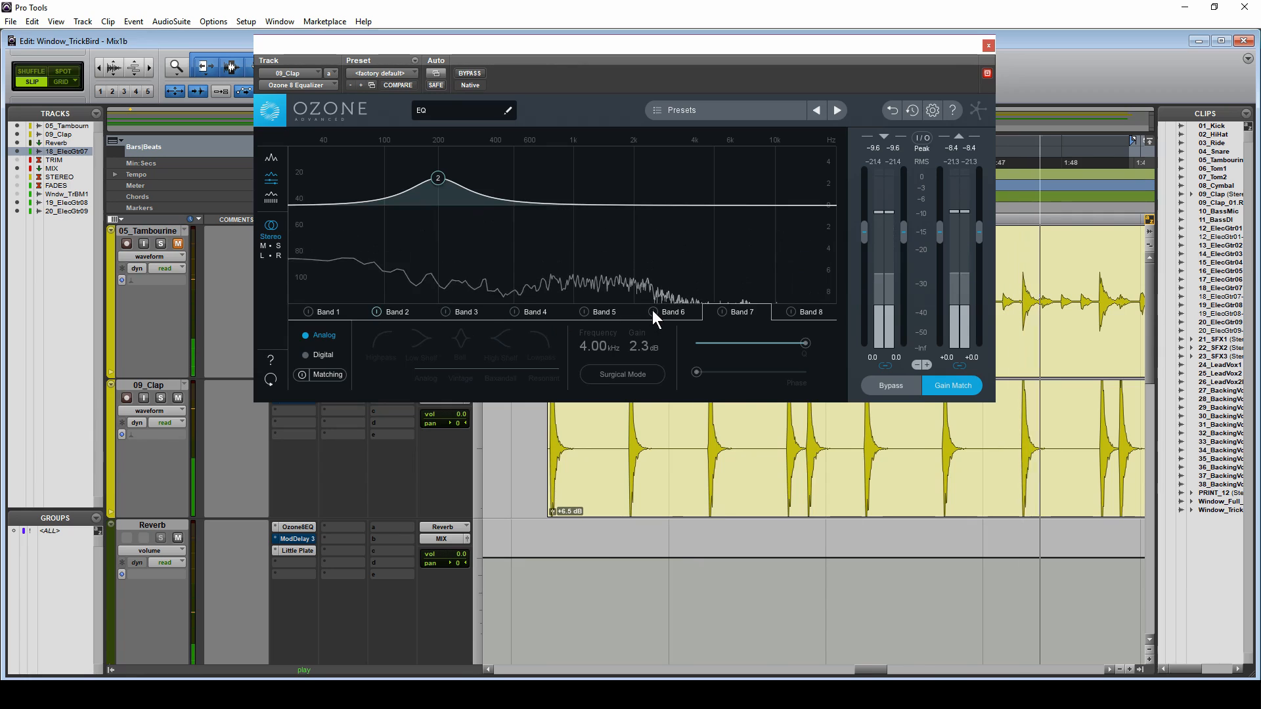
Add the 4 kHz high-shelf boost to the 200 Hz bell and compare it against bypass with output gain at -0.8 dB.
click(722, 313)
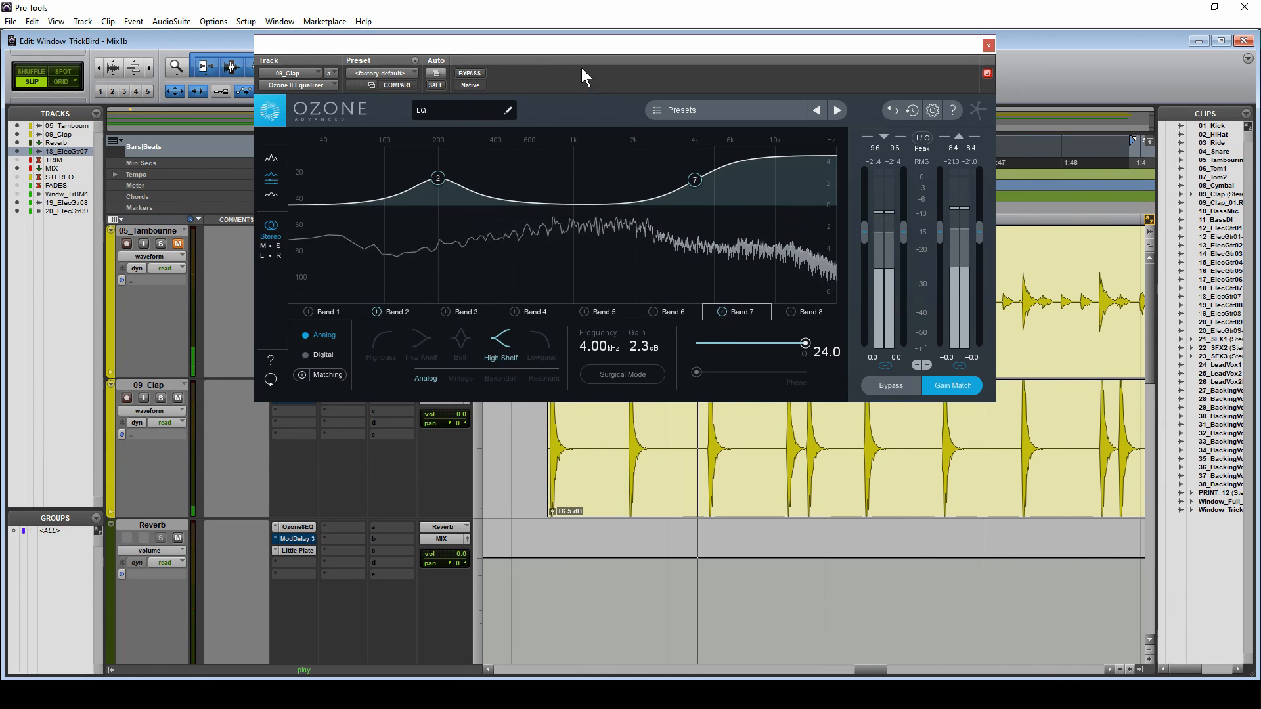
drag(940, 230, 939, 234)
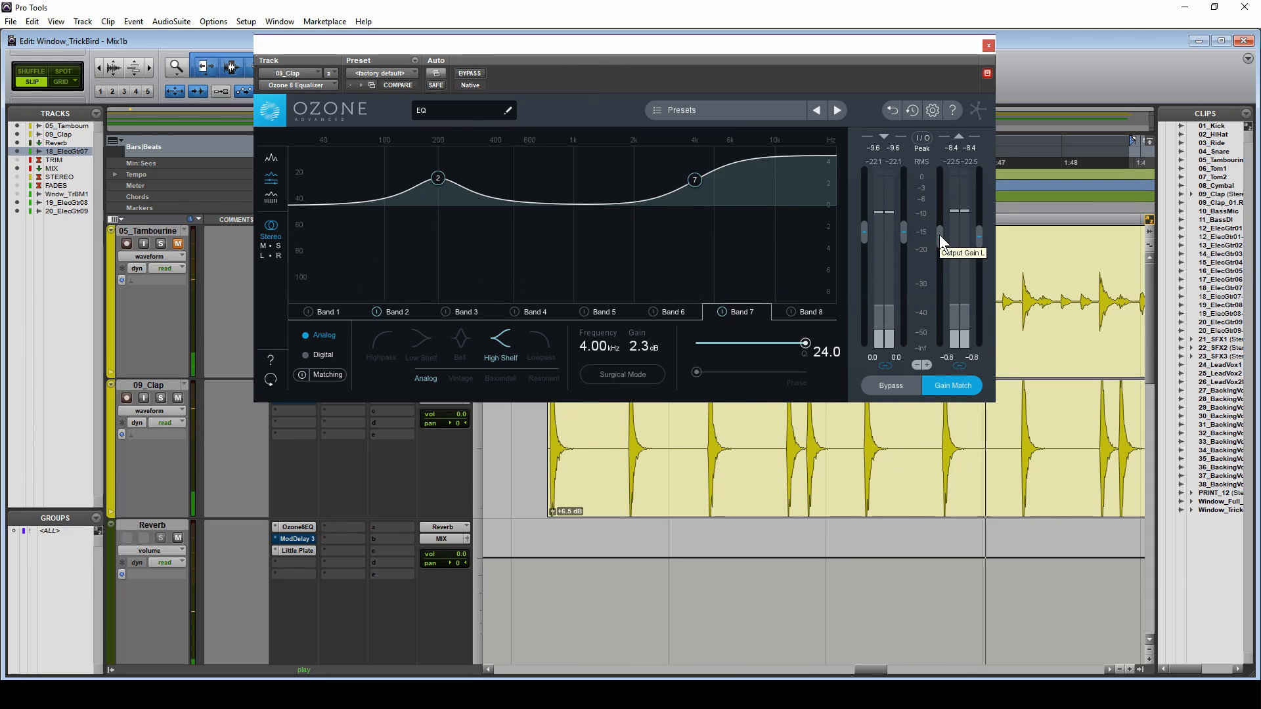
click(897, 386)
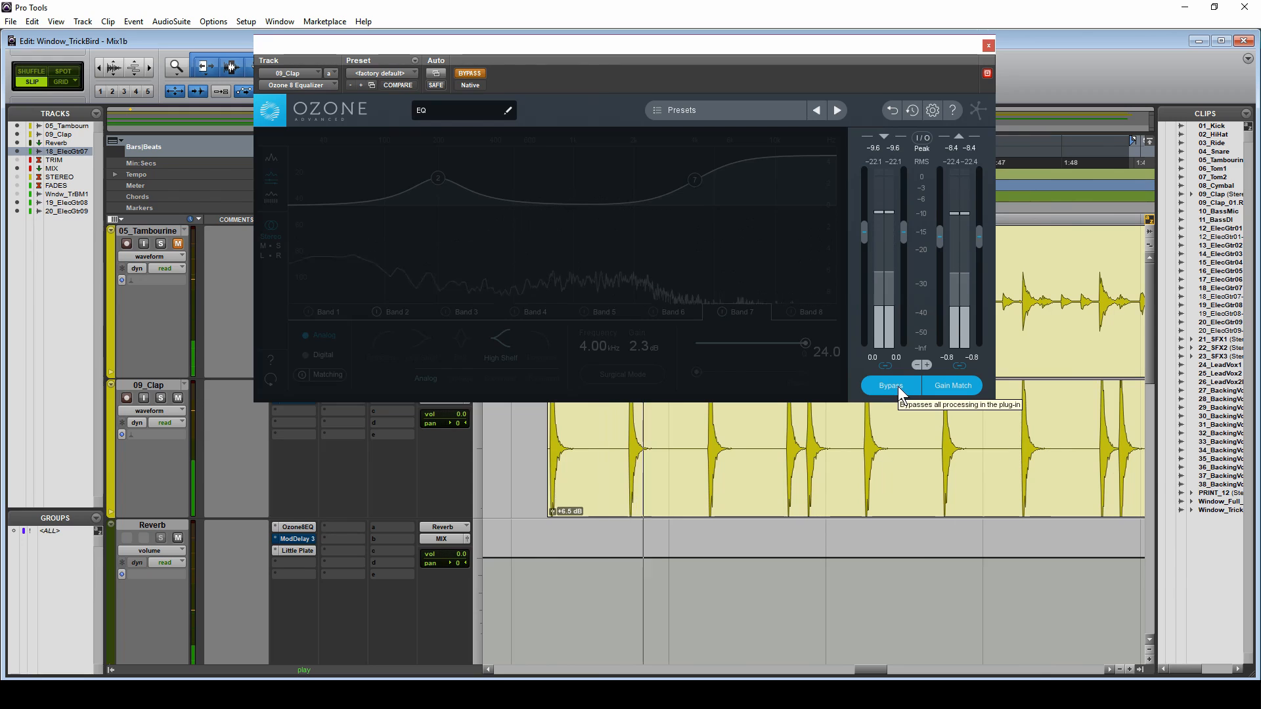
click(897, 386)
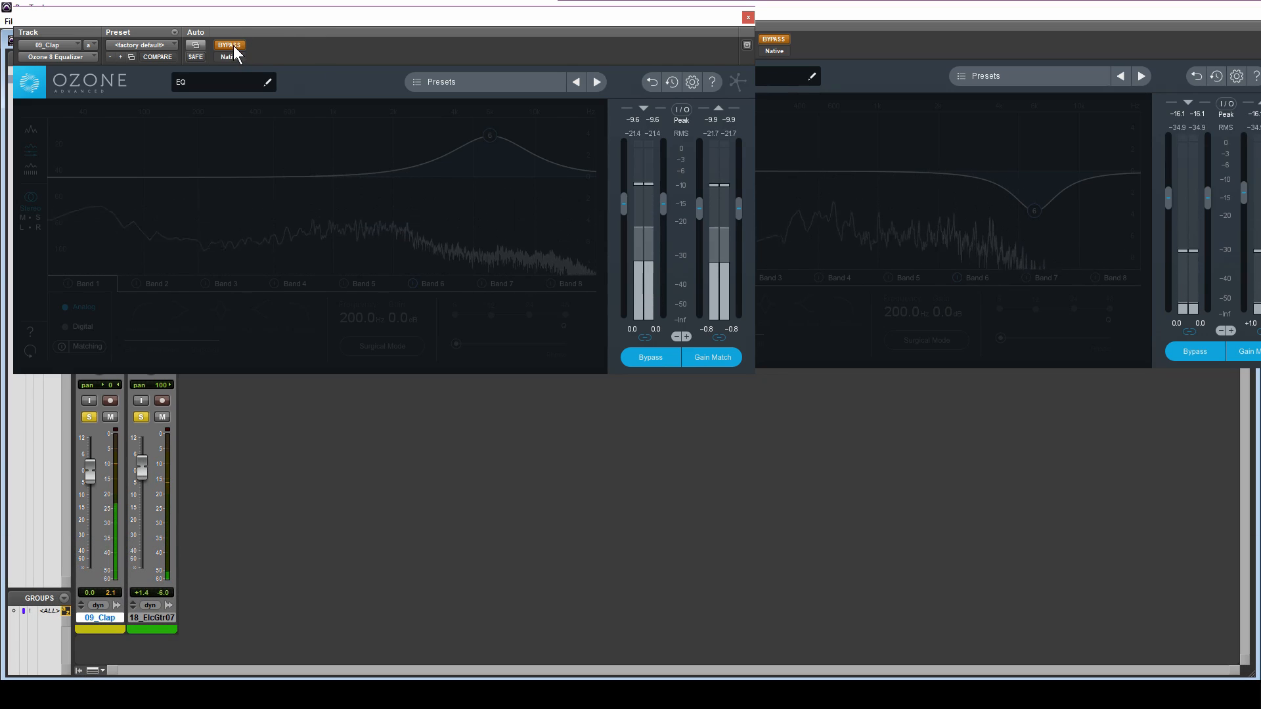
Take the 09_Clap equalizer with the high-frequency bell boost out of bypass.
click(233, 46)
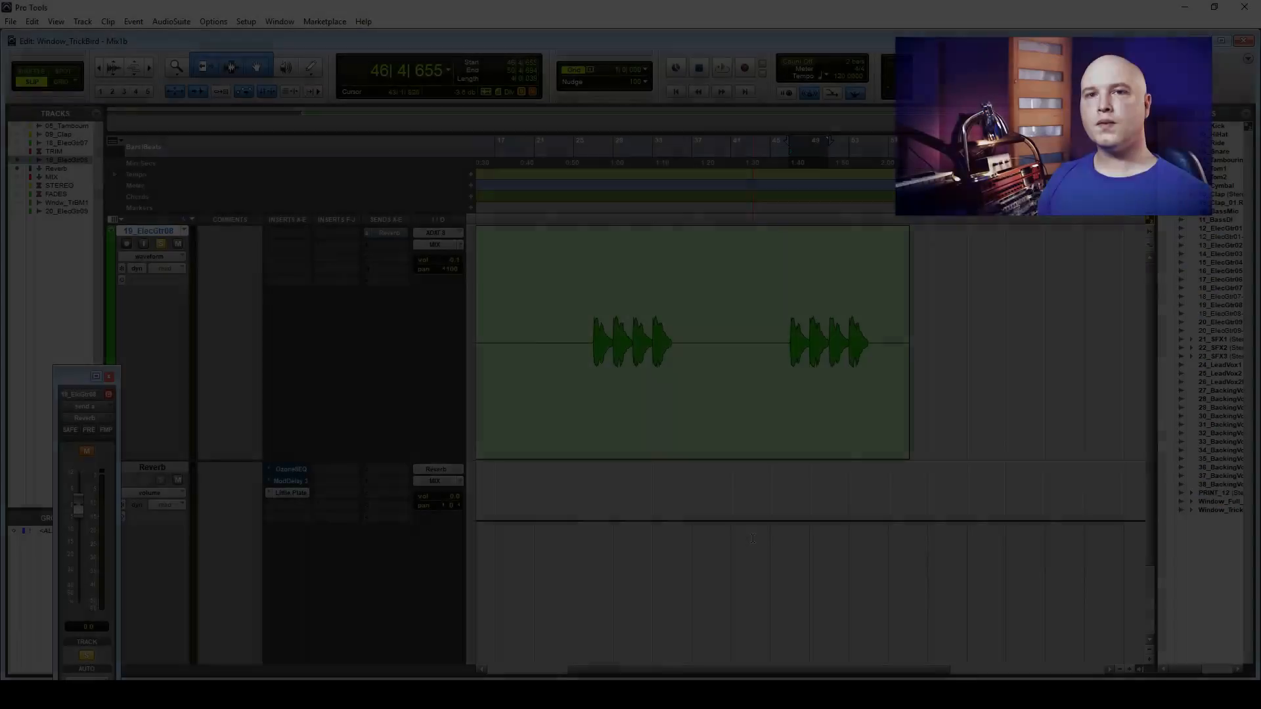
Play the 19_ElecGtr08 track and unmute its Reverb send.
key(space)
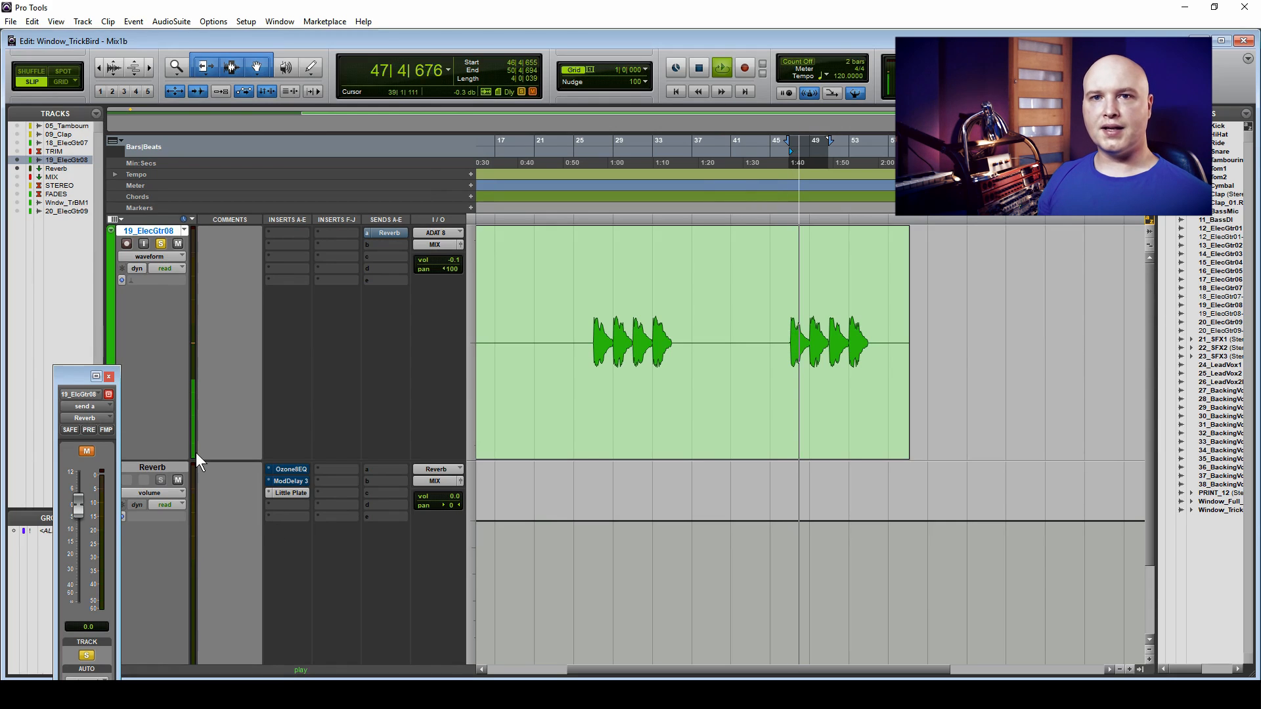
click(392, 233)
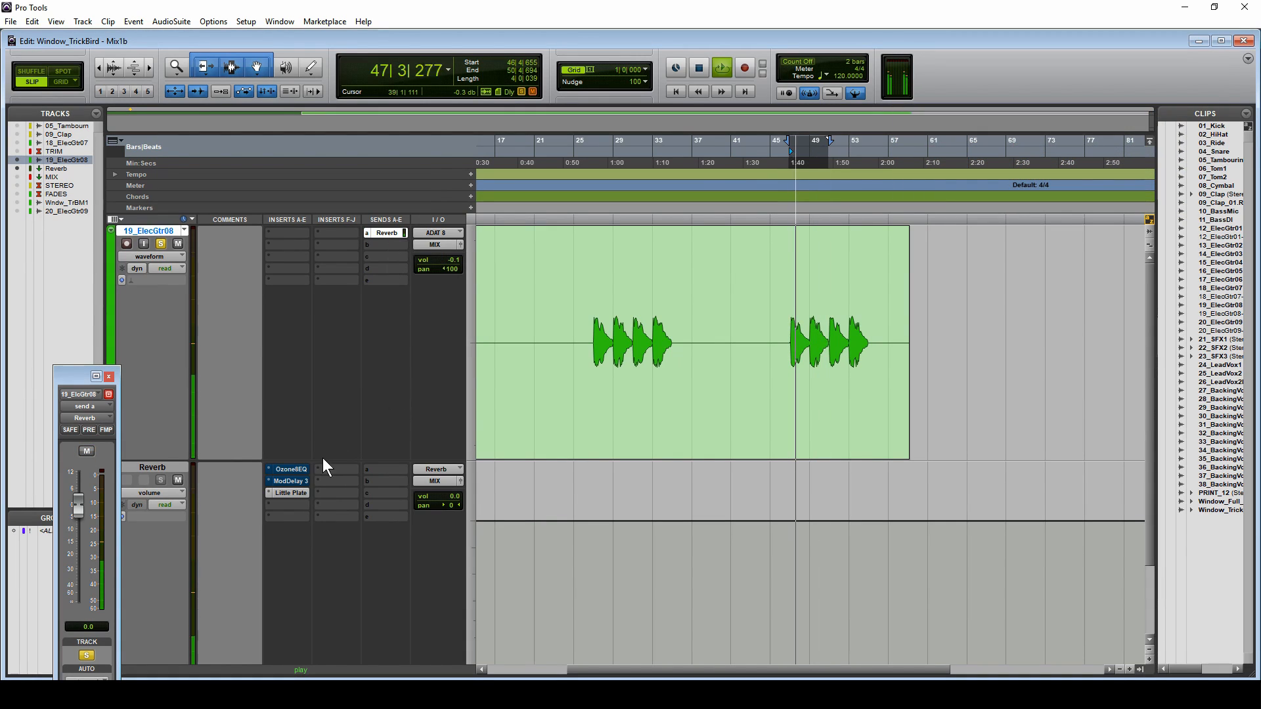
Activate the Reverb track's EQ, cut its 1.80 kHz bell to -6.4 dB, enable Bands 1 and 8, and compare it against bypass.
click(291, 470)
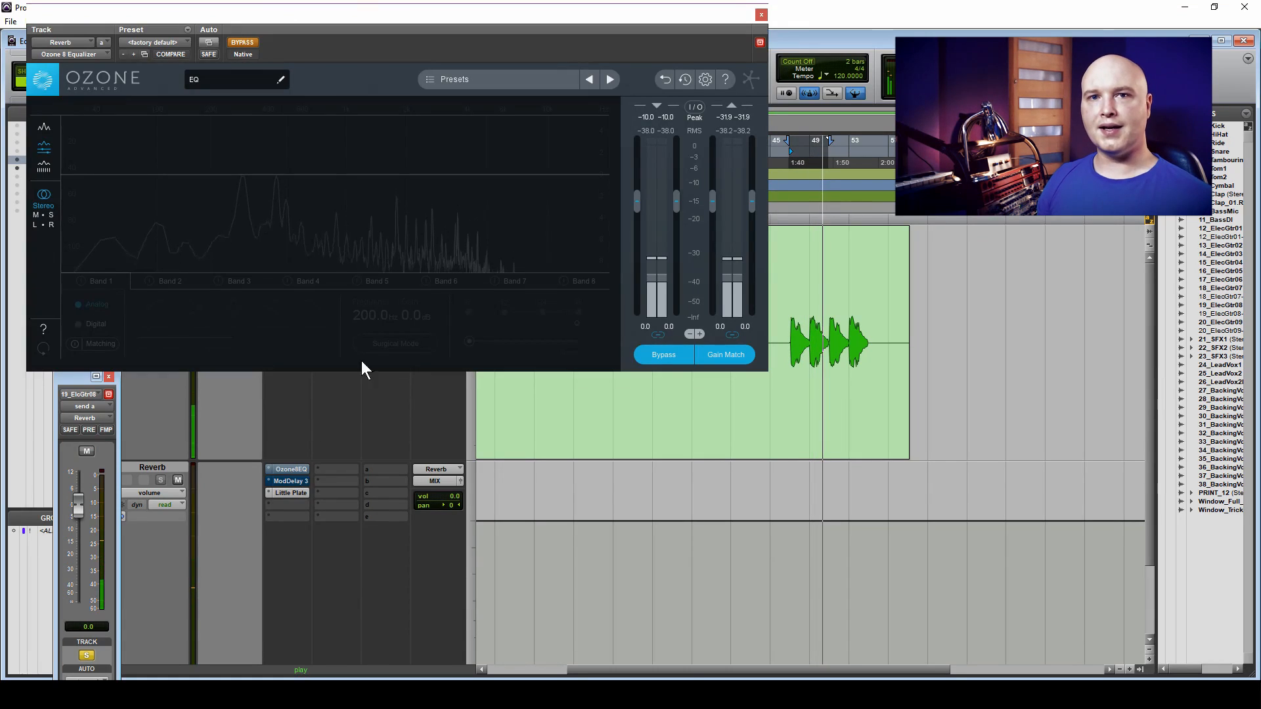
click(244, 43)
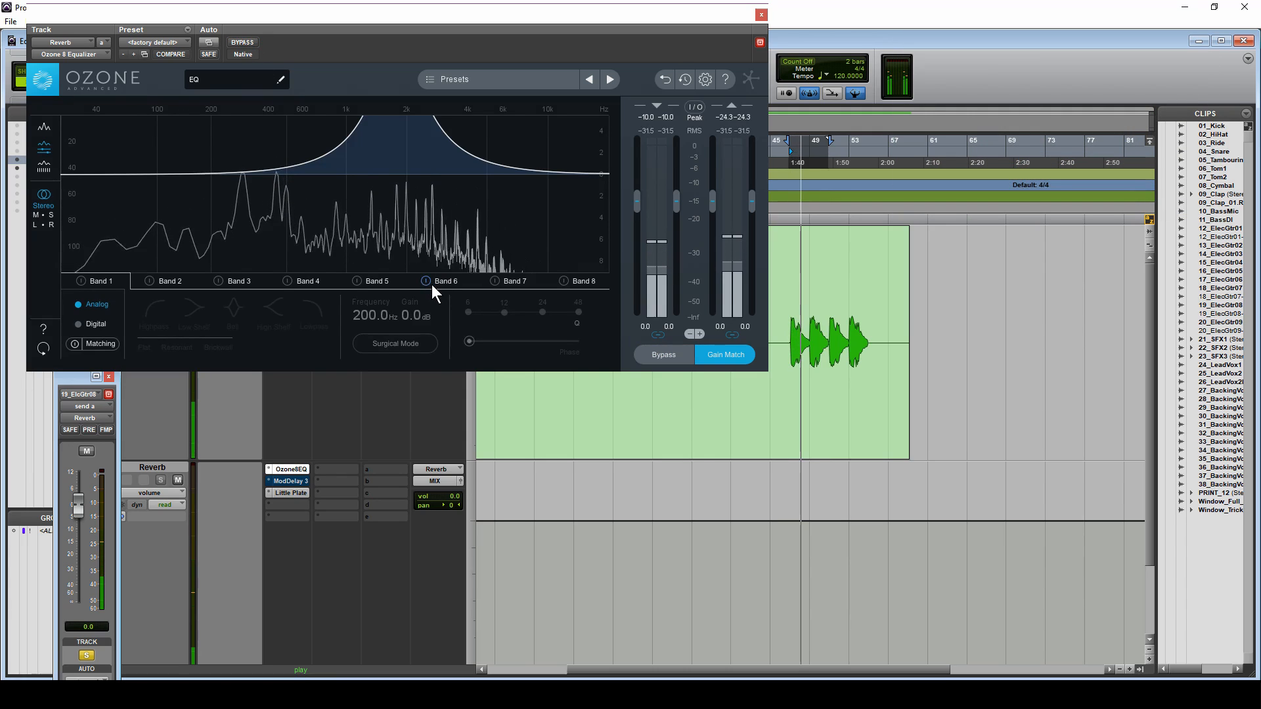
click(440, 281)
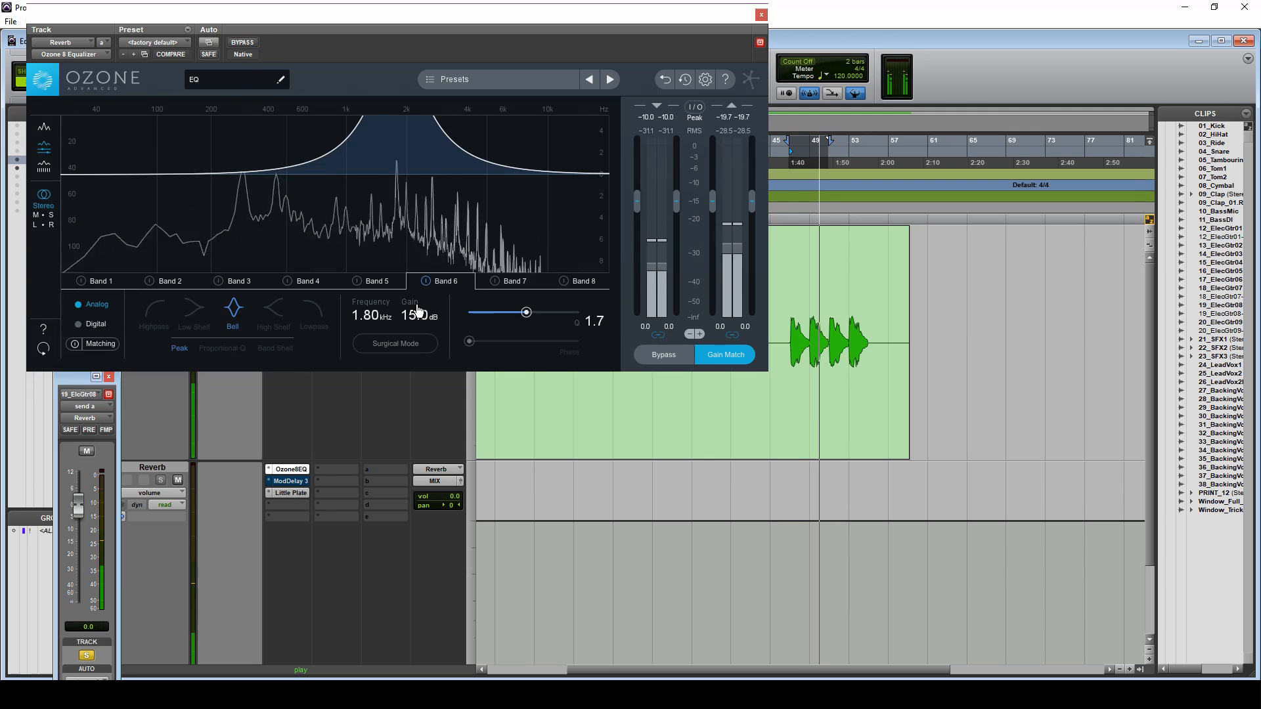
drag(418, 312, 403, 430)
click(564, 281)
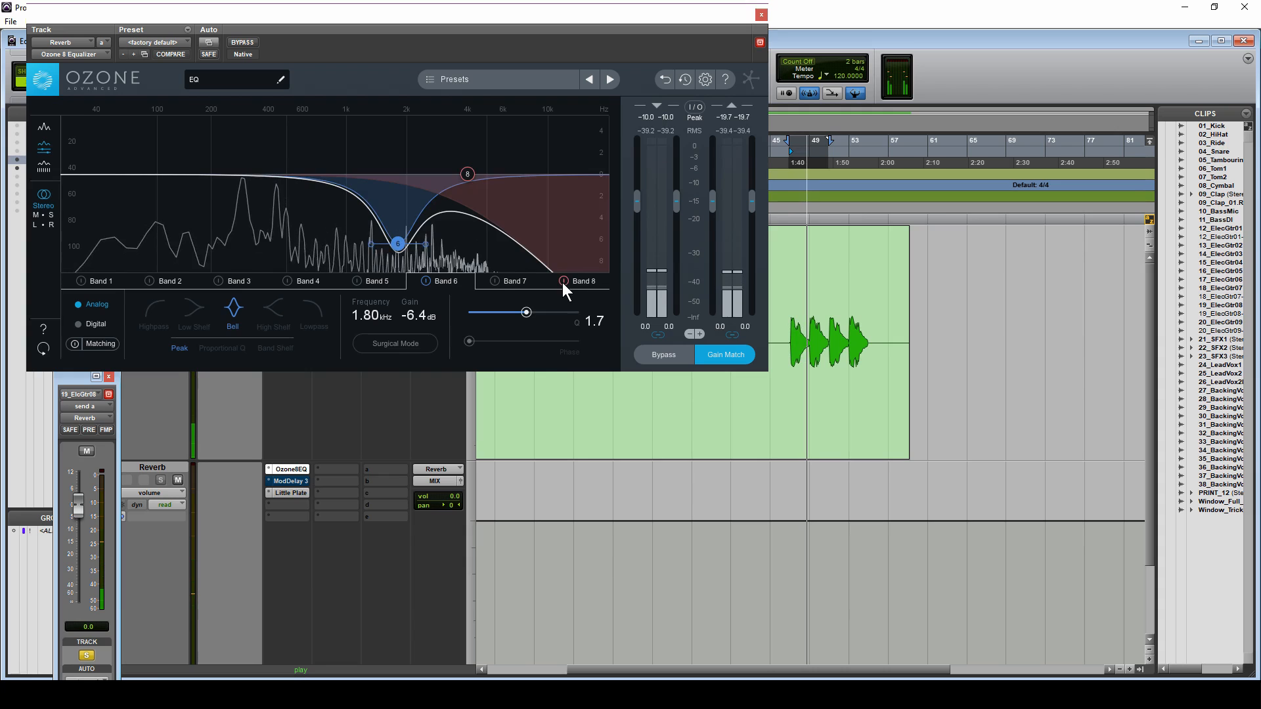
click(81, 281)
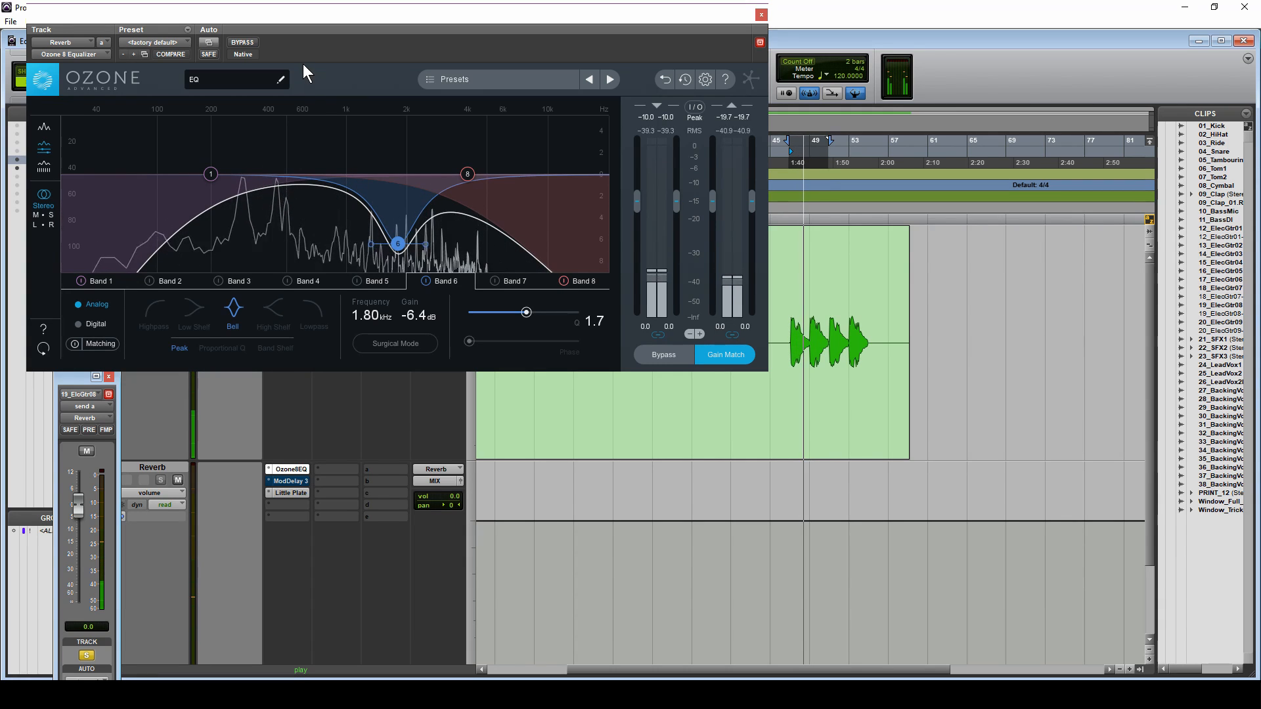
click(246, 42)
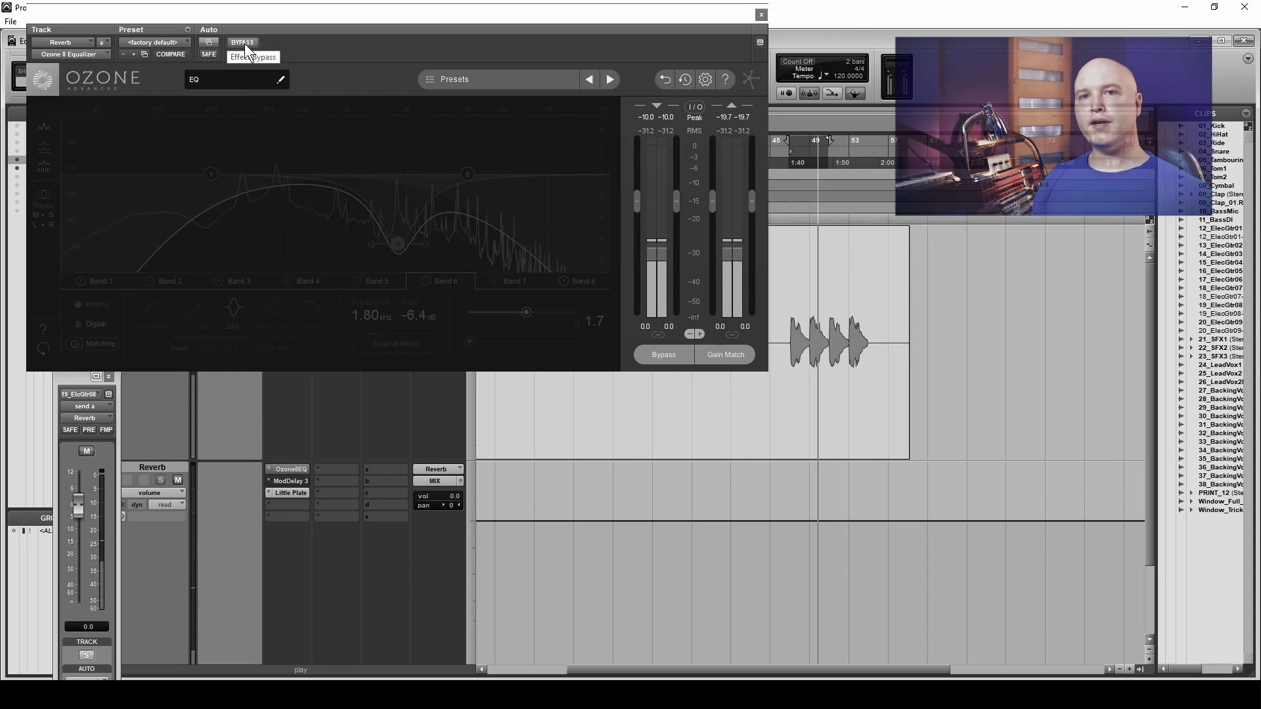
click(243, 43)
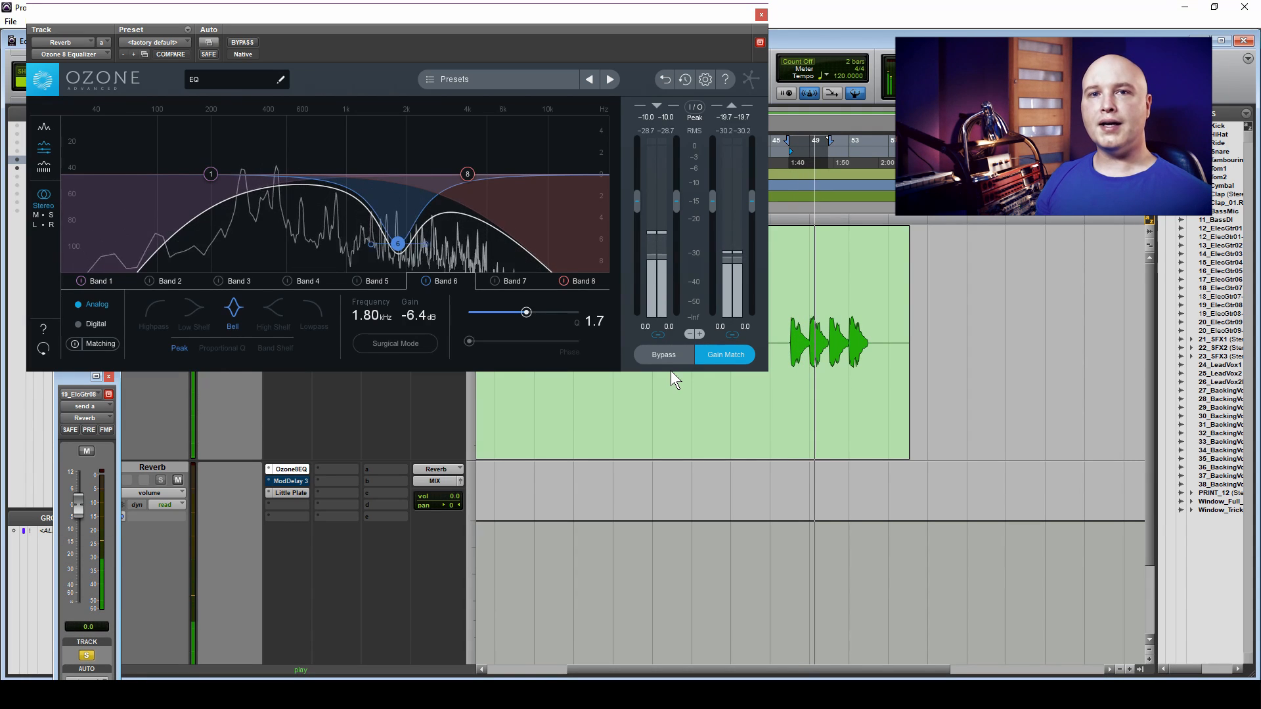
Lower the 19_ElecGtr08 reverb send to -3.3 dB, compare it muted and unmuted, and stop playback.
drag(81, 505, 79, 516)
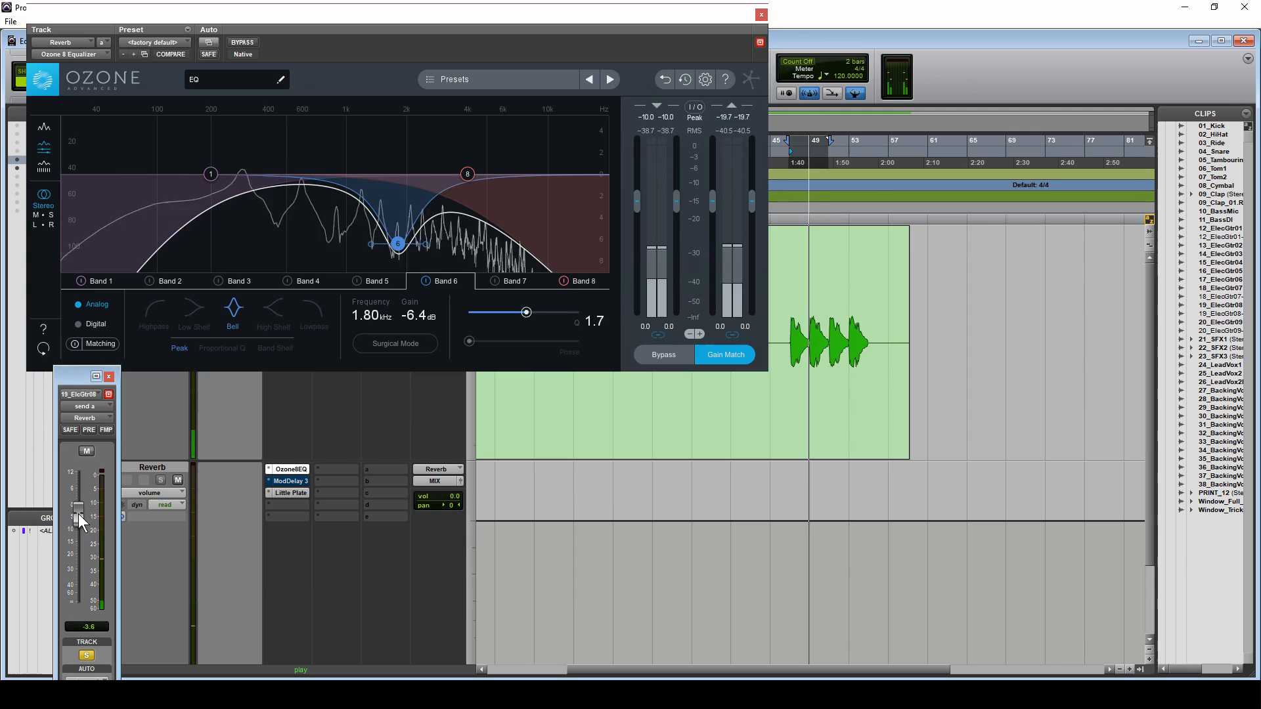
click(86, 451)
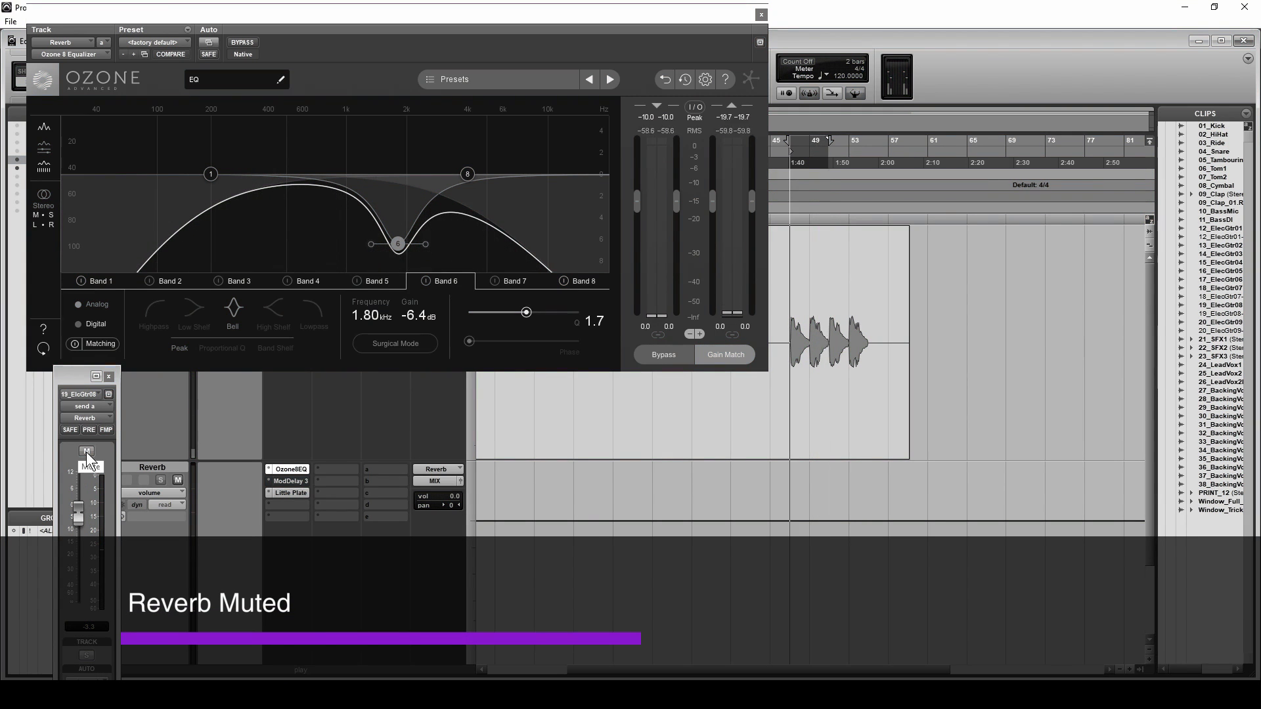
click(86, 451)
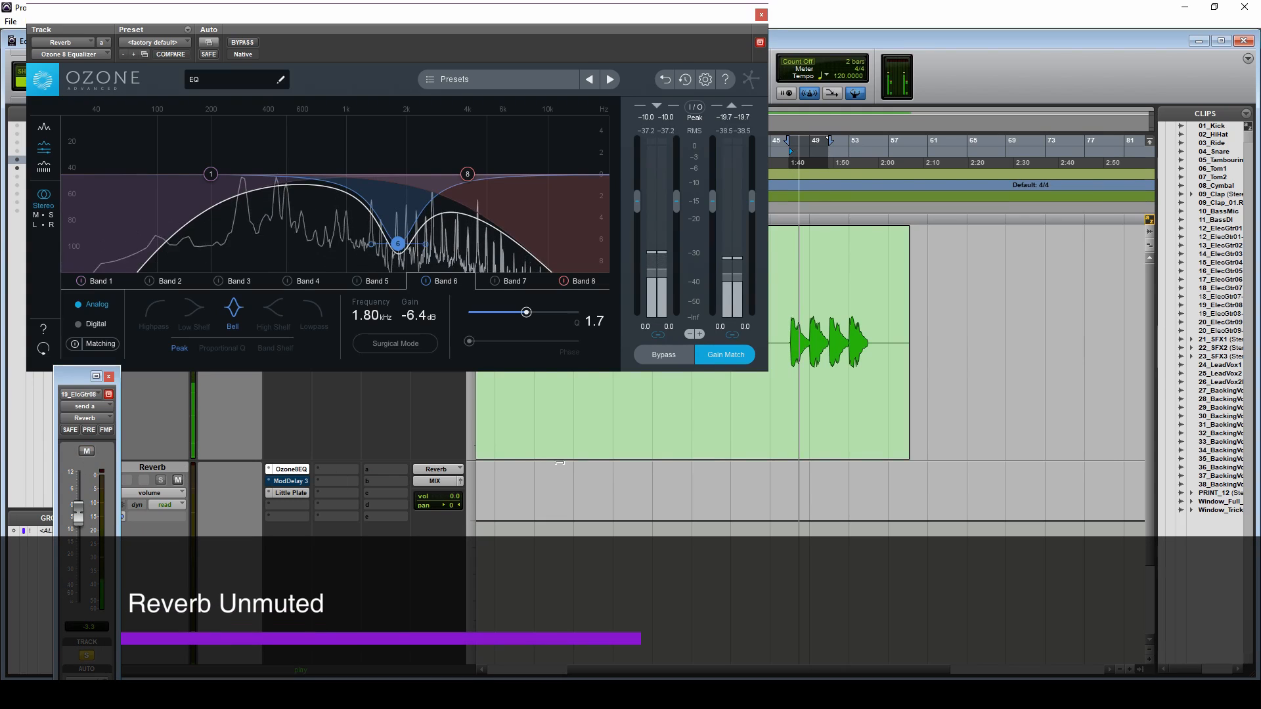
click(761, 15)
key(space)
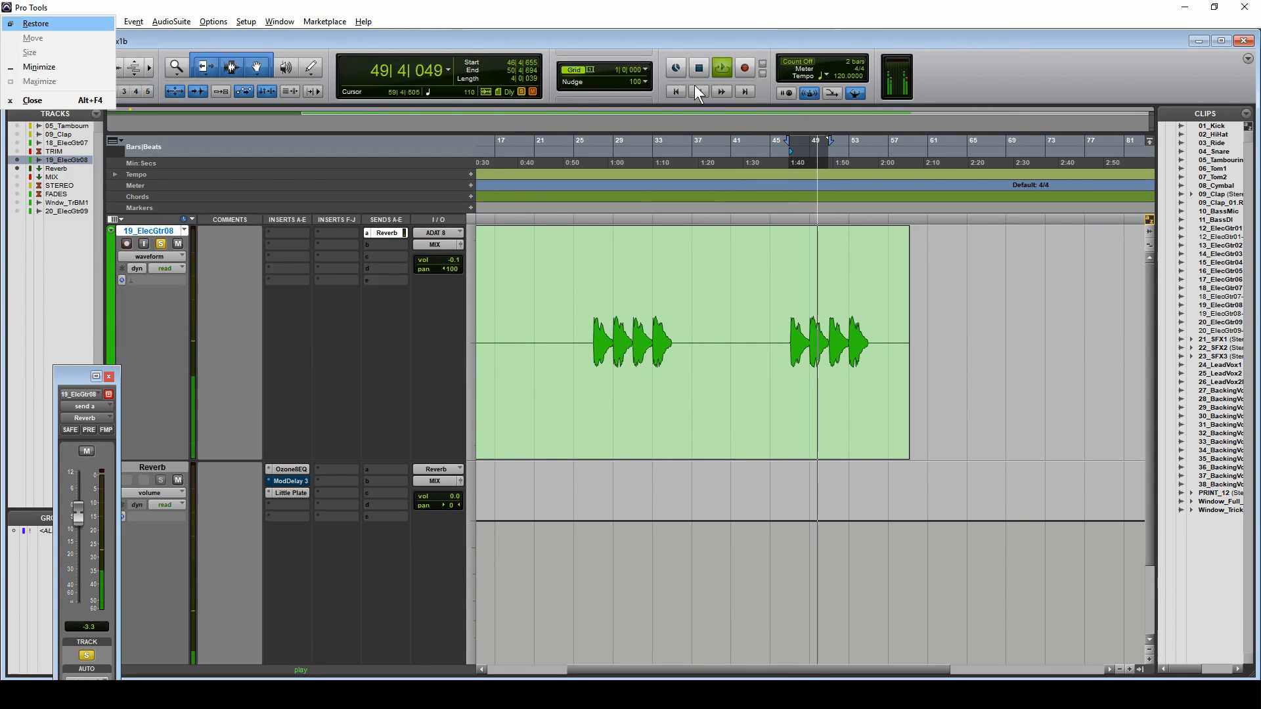
click(697, 68)
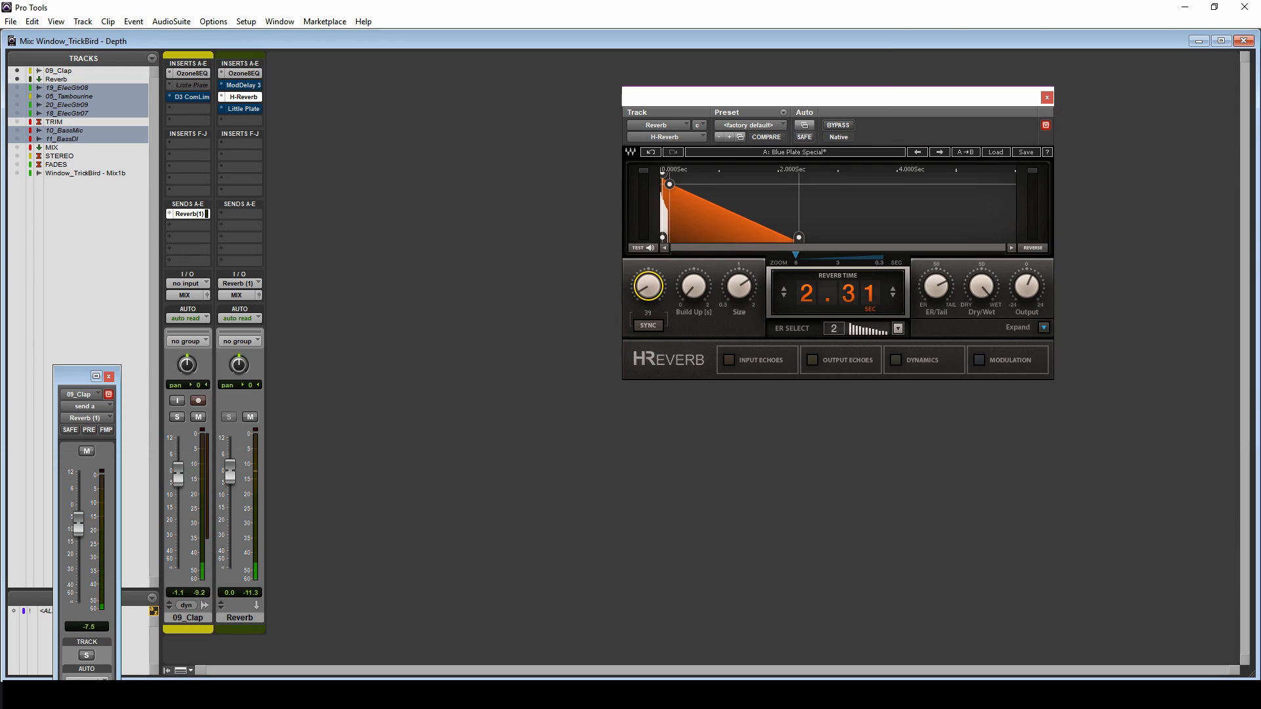
Sweep the H-Reverb's pre-delay on the Reverb track up to about 119 and back down during clap playback.
drag(650, 287, 650, 285)
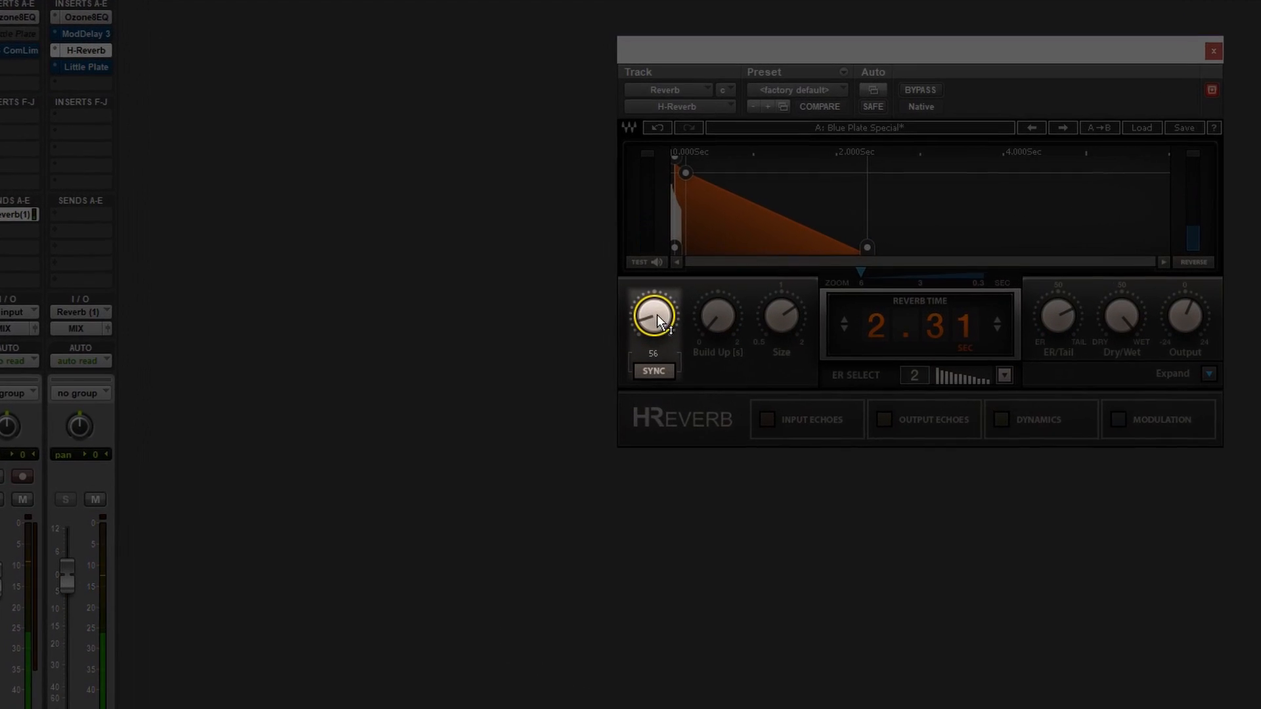
drag(655, 306, 655, 301)
drag(660, 345, 660, 327)
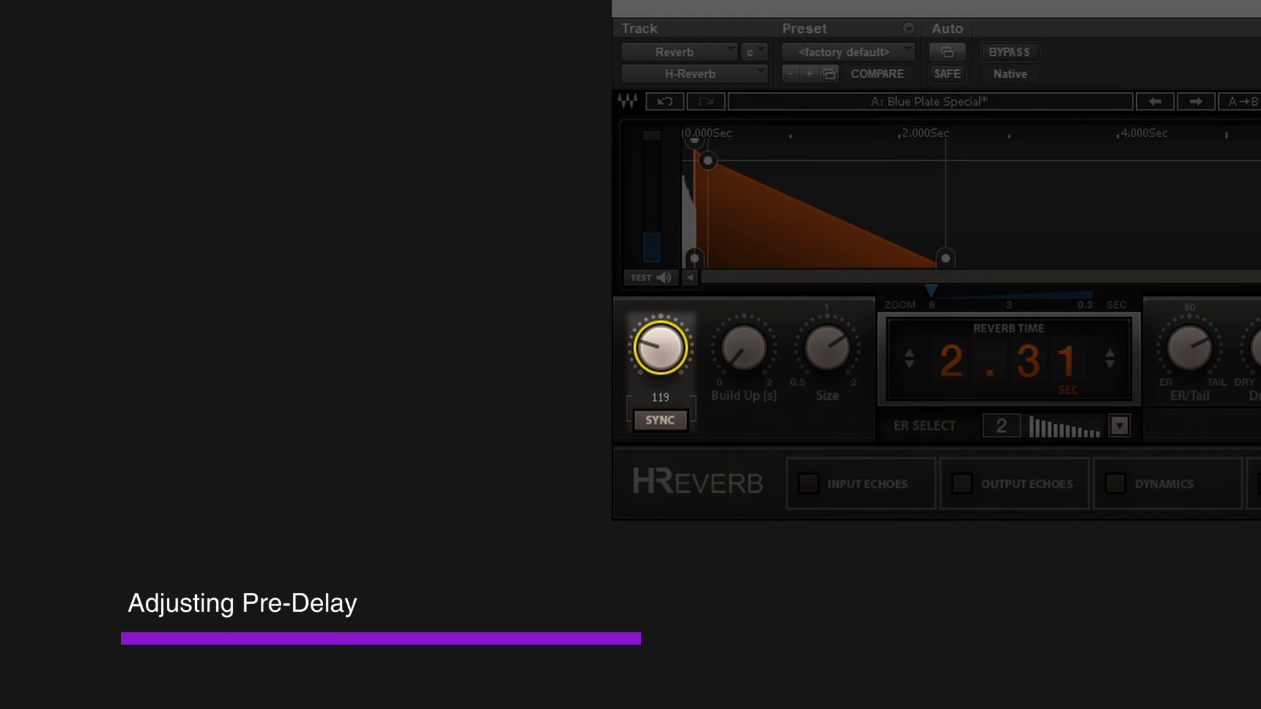
drag(659, 327, 660, 378)
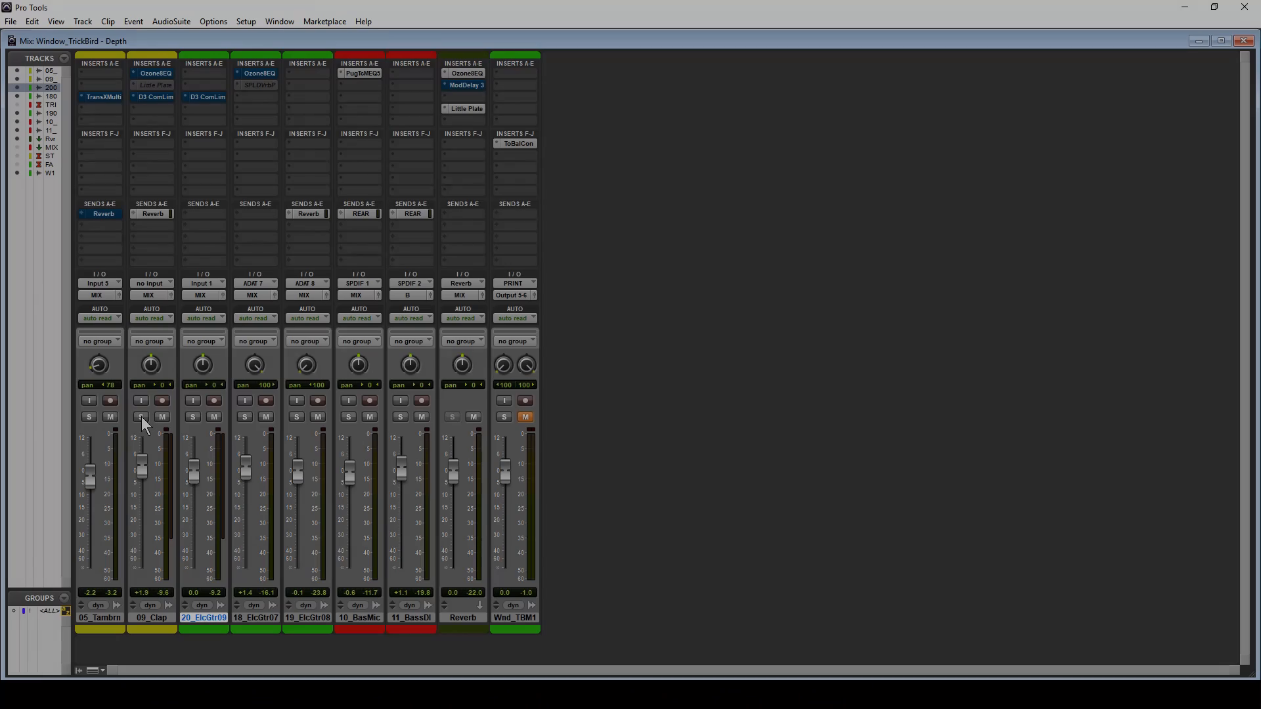
Solo 09_Clap and audition its Compressor/Limiter out of bypass.
click(141, 416)
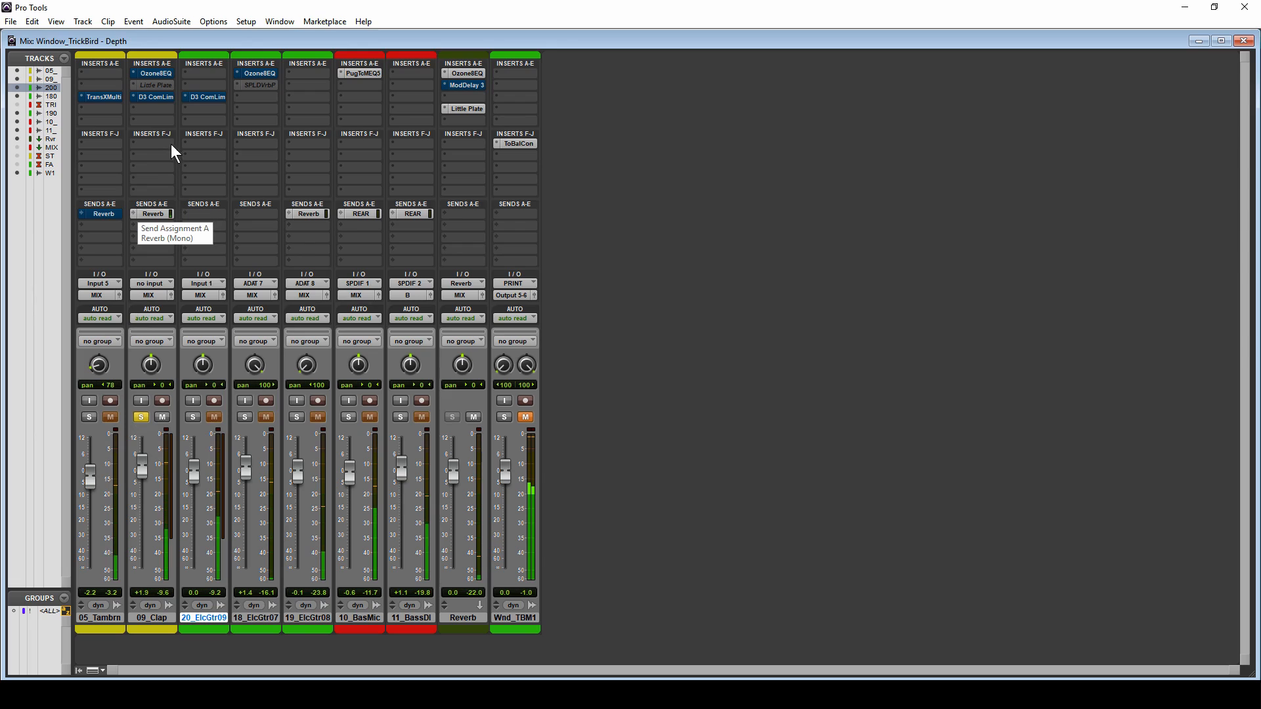
click(157, 95)
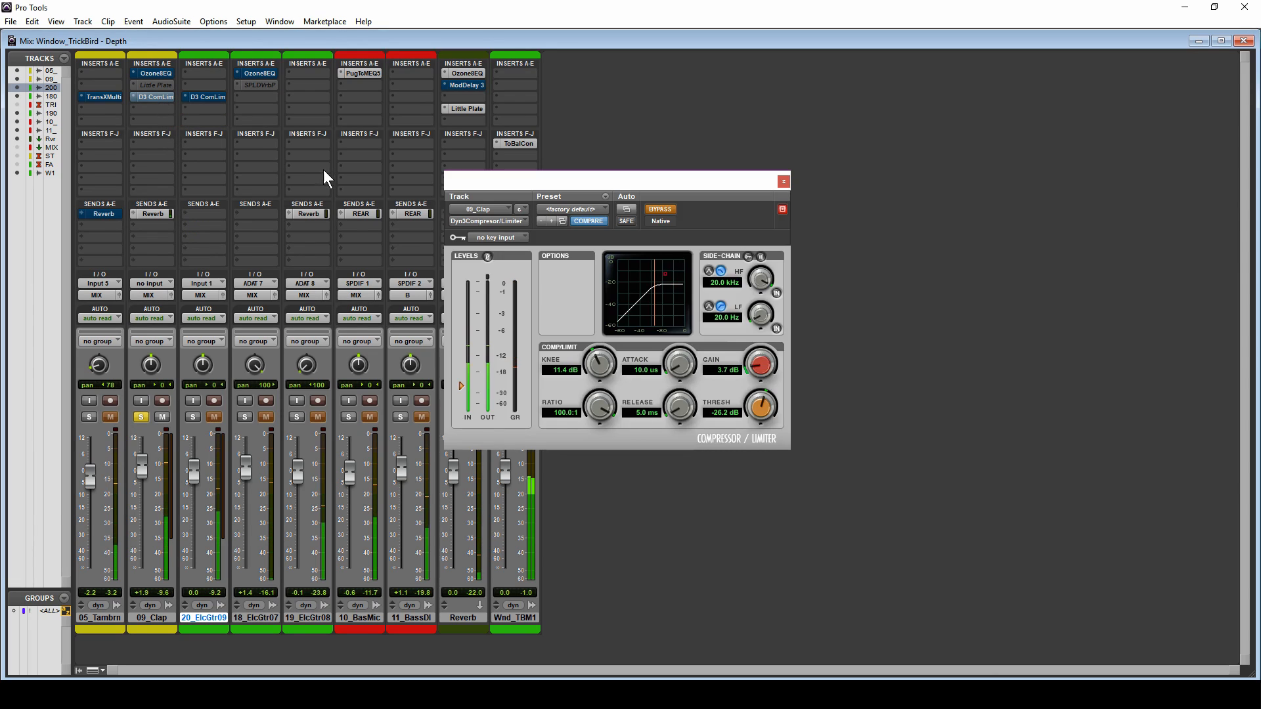
drag(561, 179, 376, 179)
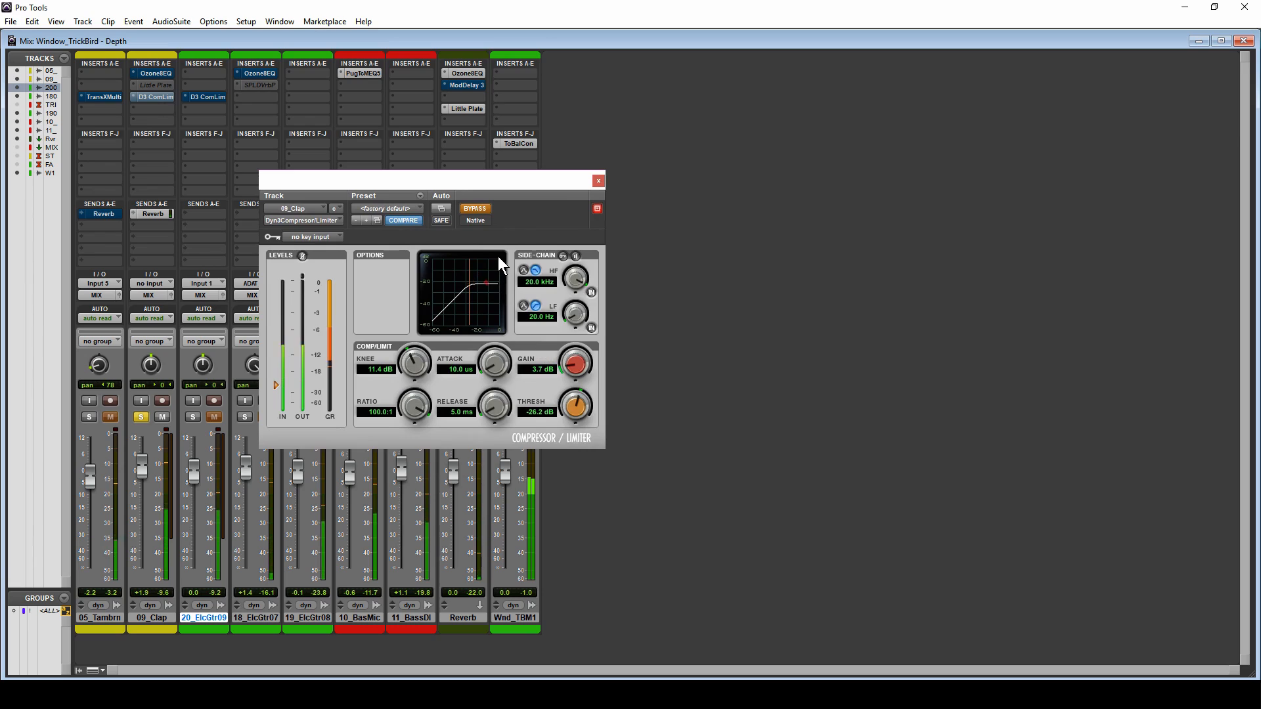
click(475, 208)
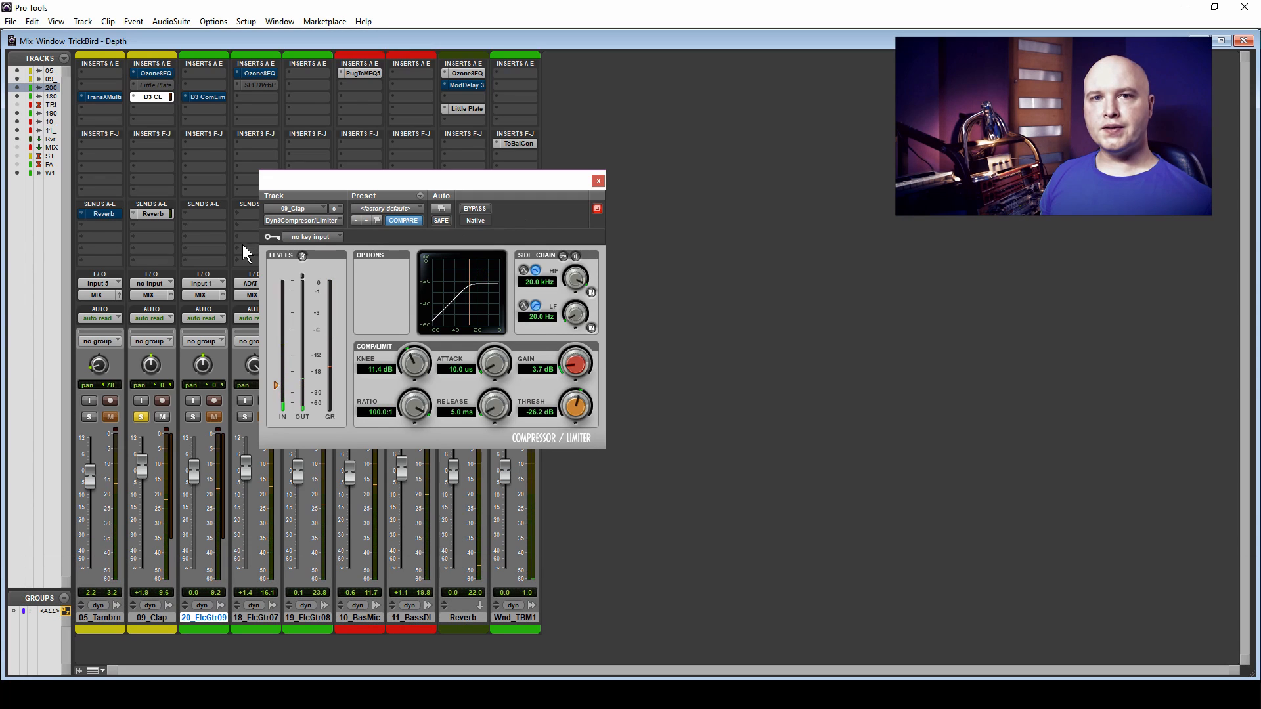
Switch the solo to 20_ElecGtr09, bypass the clap compressor, and audition the guitar's Compressor/Limiter before bypassing it and clearing the solo.
click(188, 417)
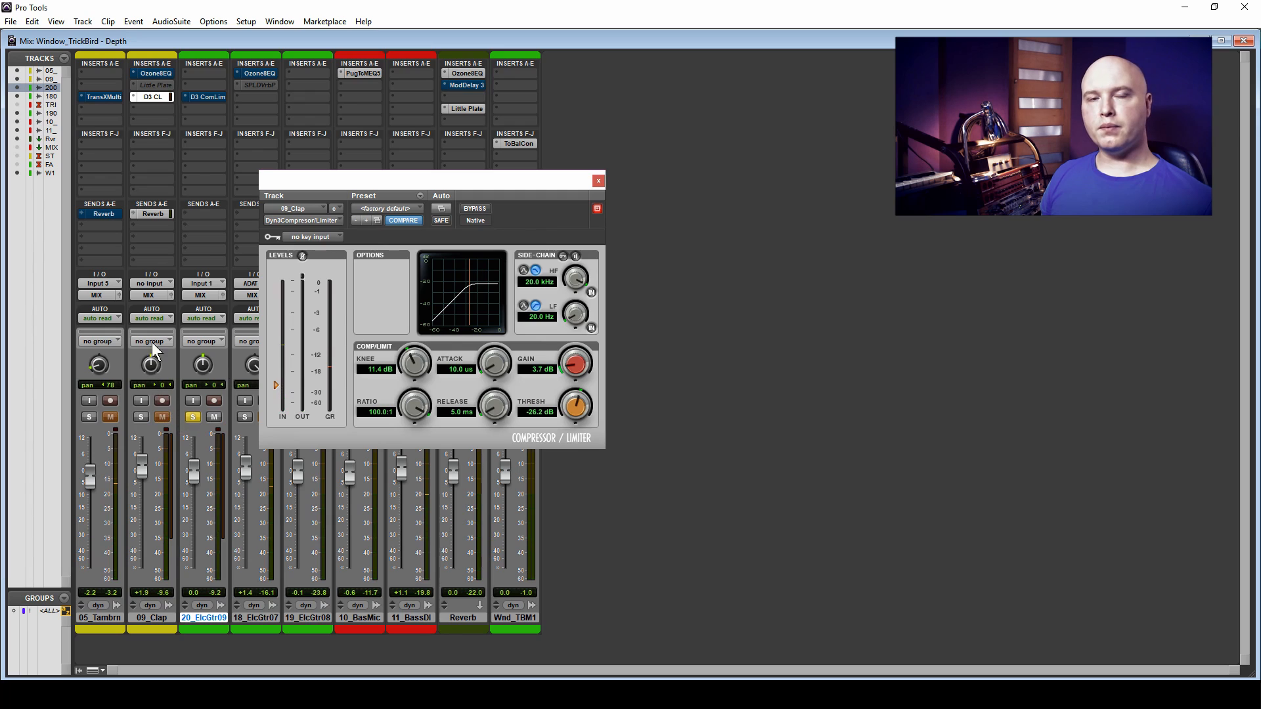
ctrl+click(164, 97)
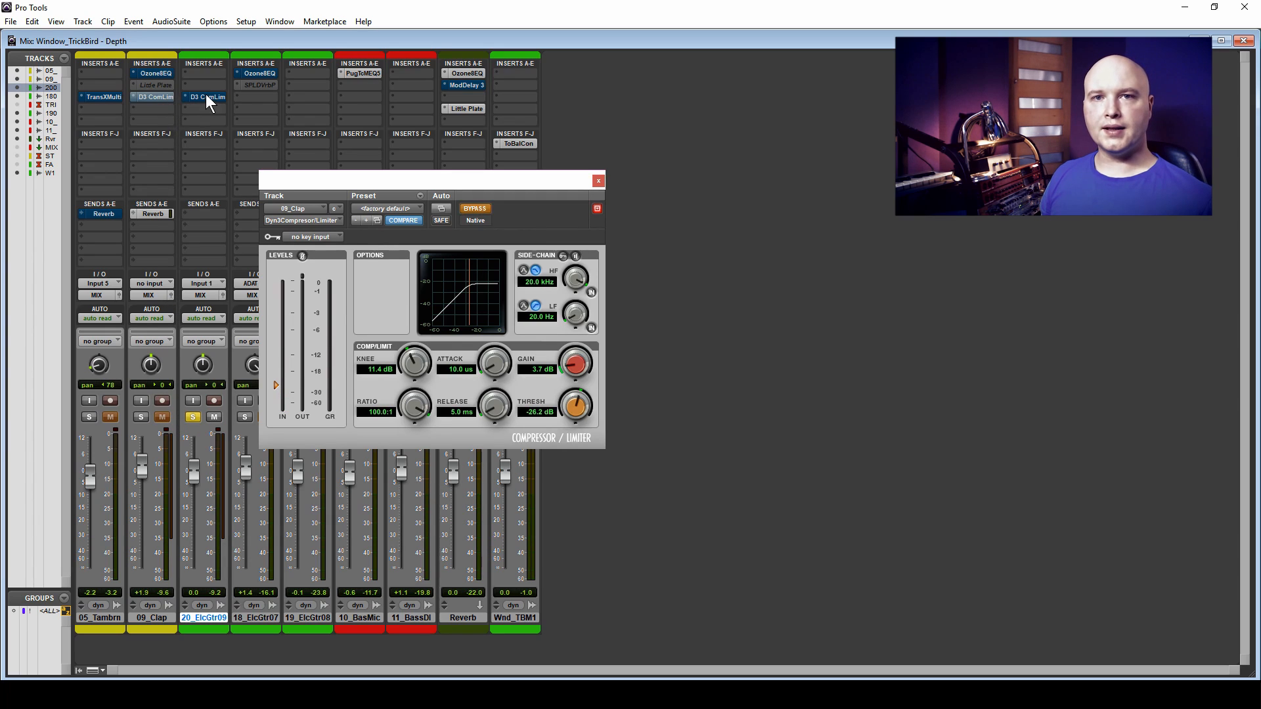
ctrl+click(206, 97)
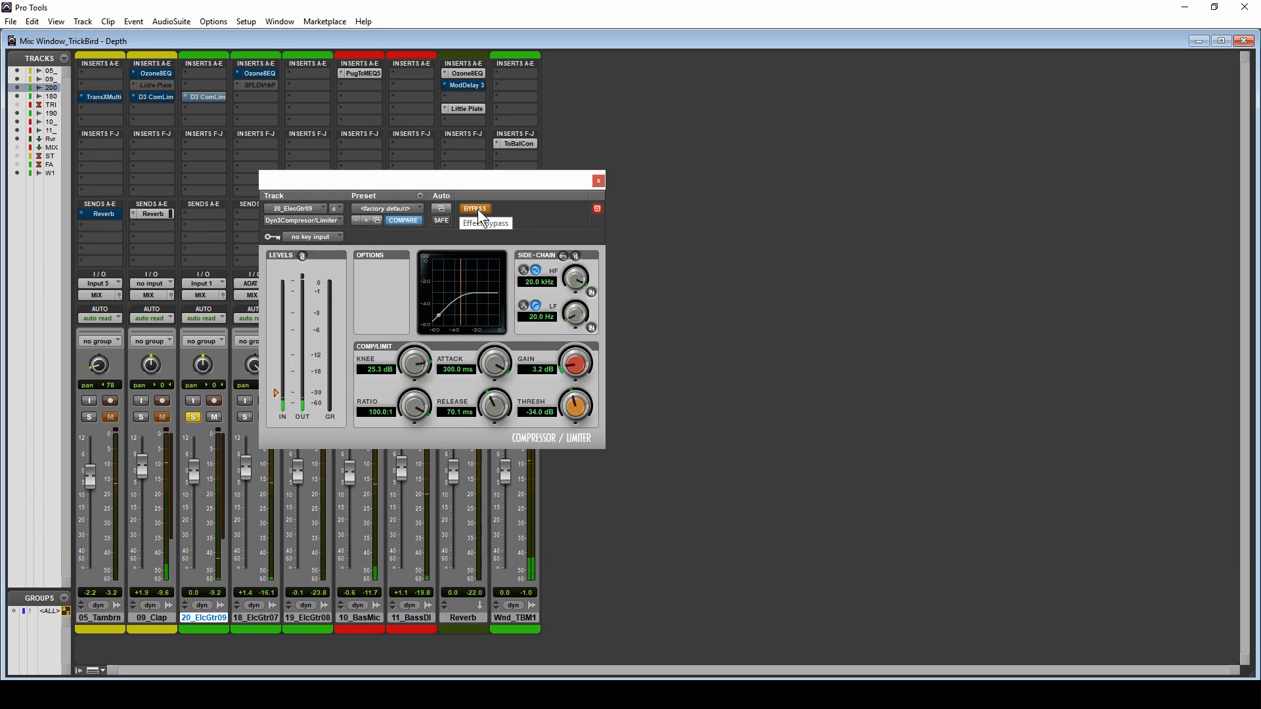
click(479, 210)
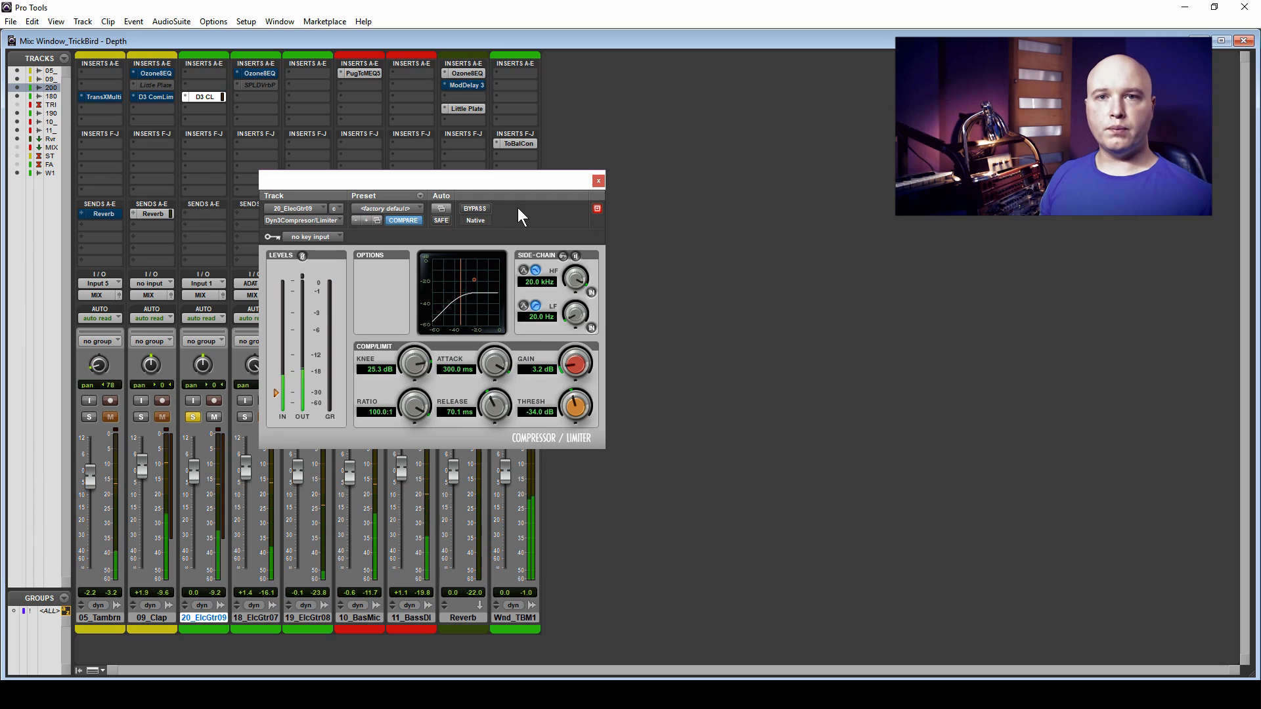
ctrl+click(199, 97)
click(194, 416)
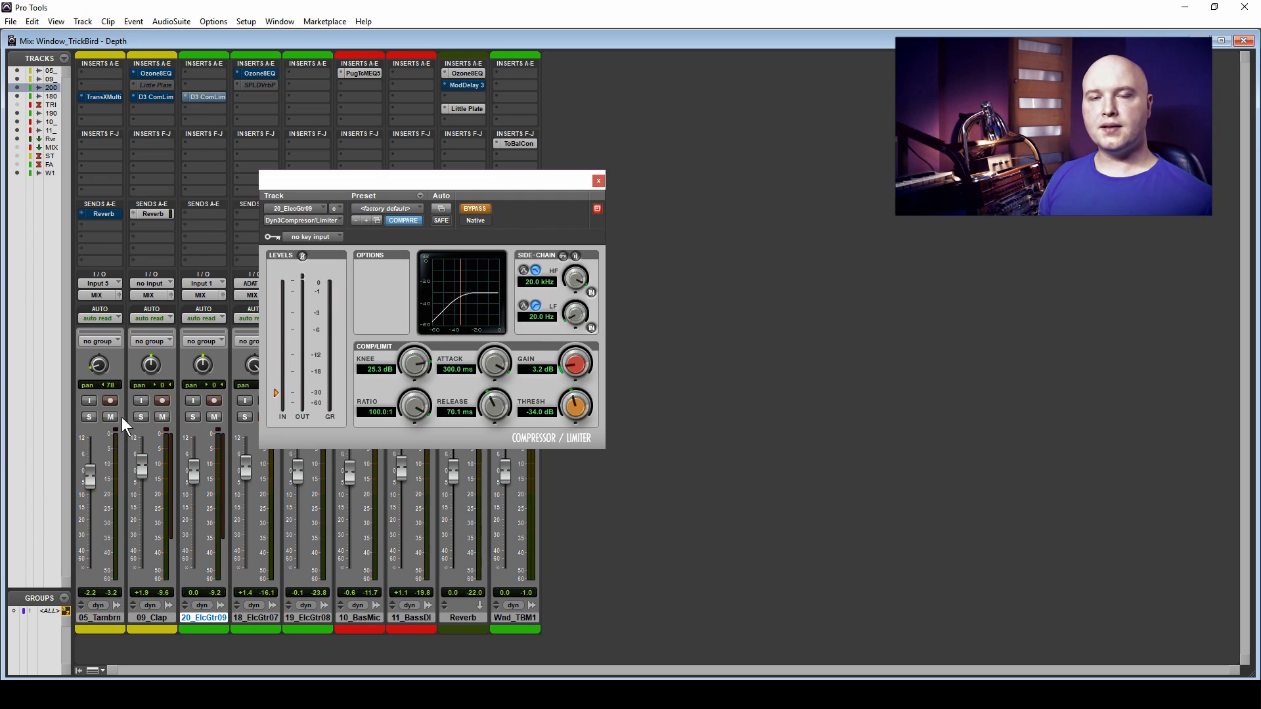
Solo 05_Tambourine, audition its Trans-X Multi out of bypass, and pan the track hard left to 100.
click(85, 416)
click(103, 96)
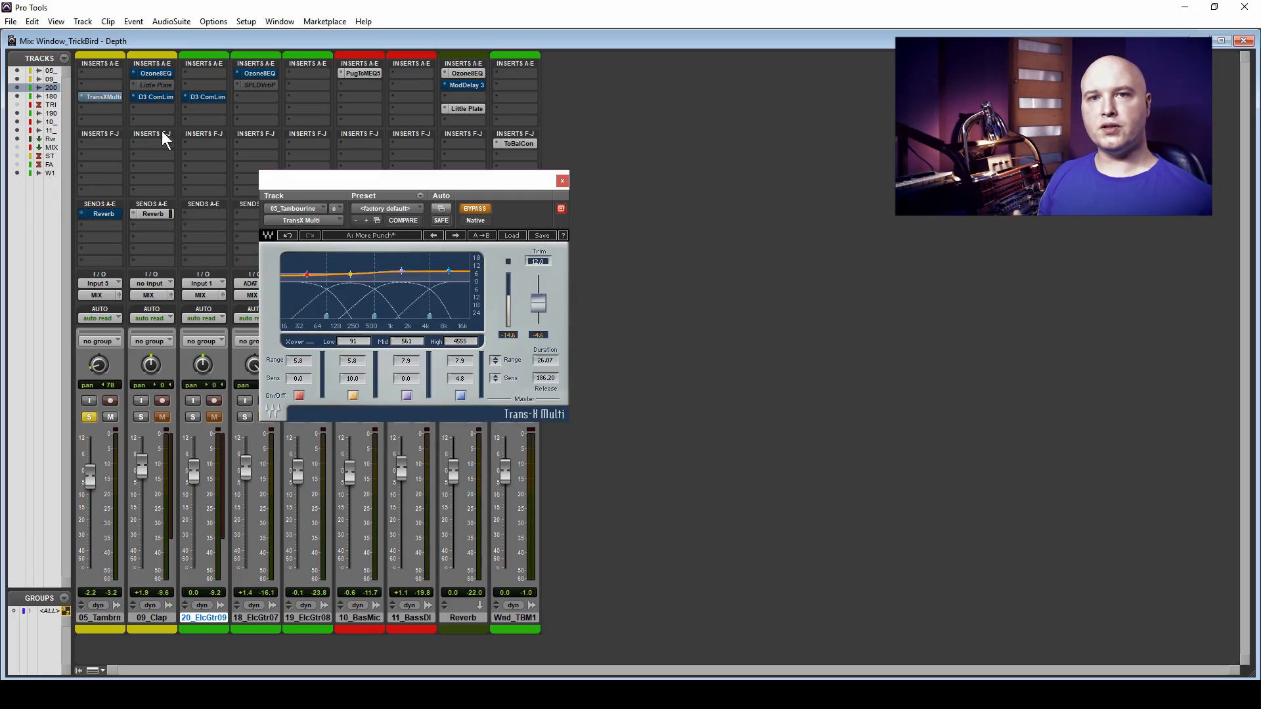
click(478, 209)
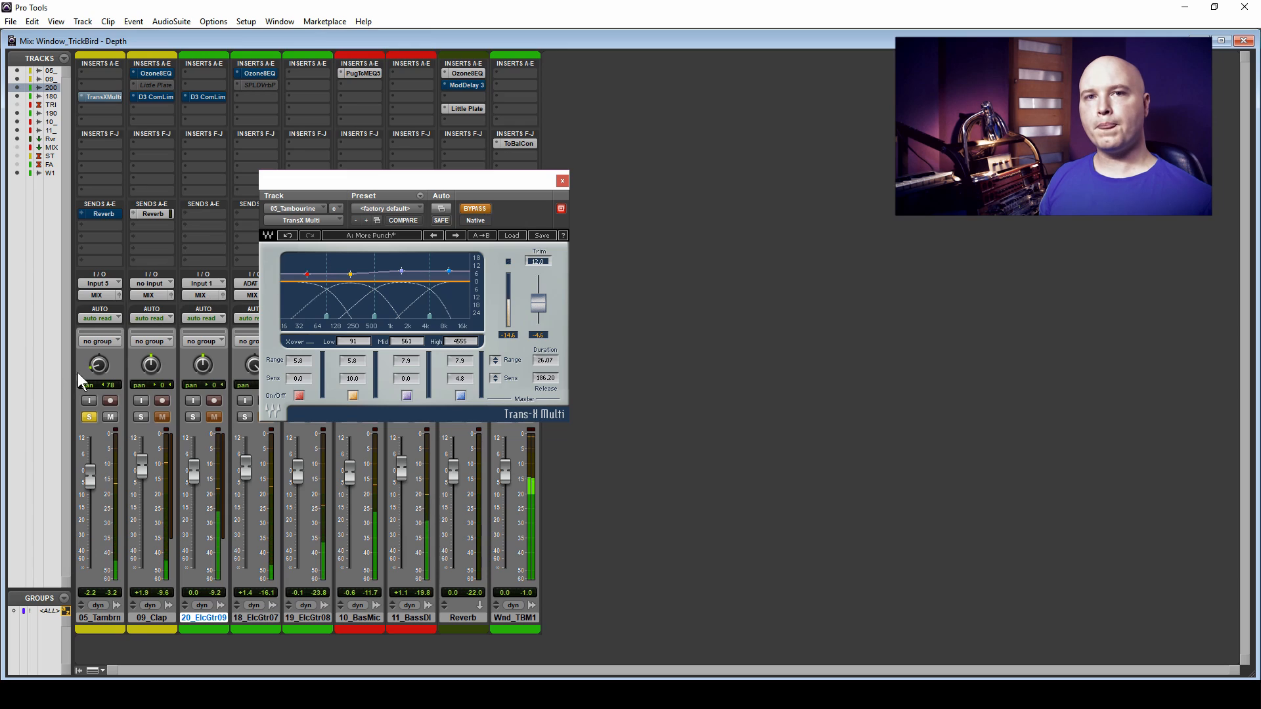
drag(98, 365, 111, 408)
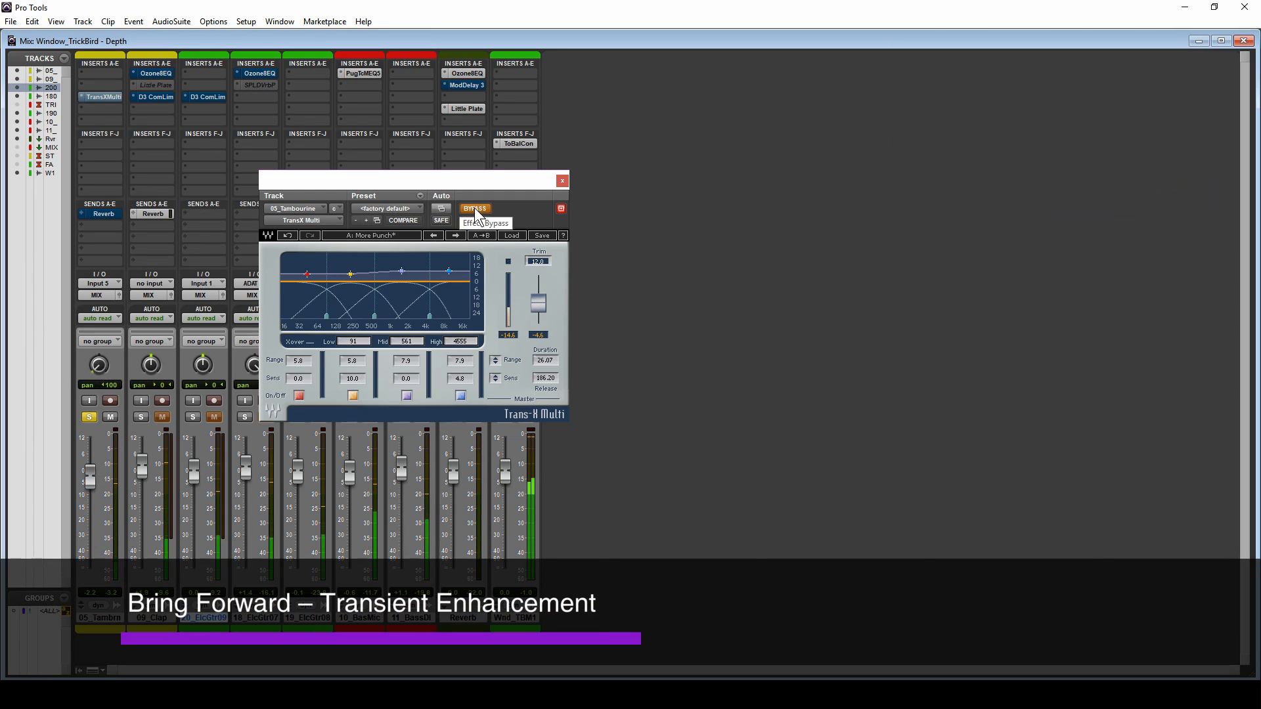
Compare the tambourine's Trans-X Multi engaged against bypass, clear the solo, and close the plug-in.
click(475, 209)
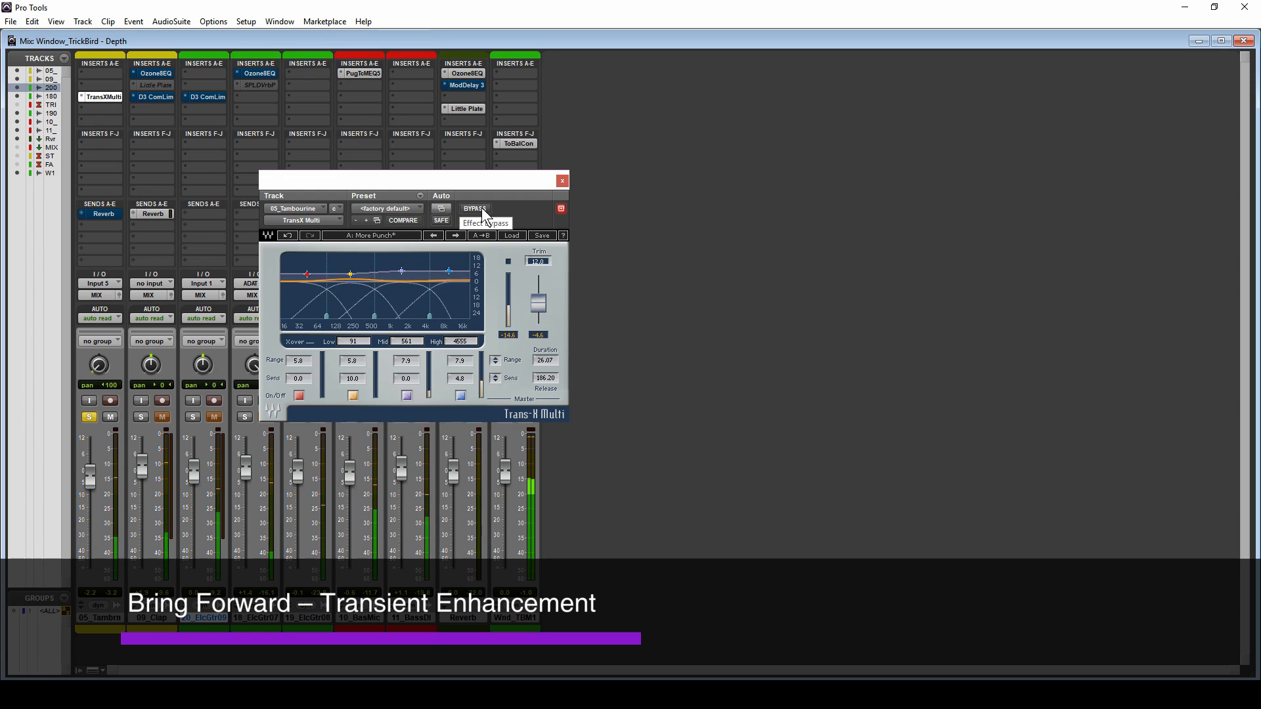
click(482, 210)
click(90, 418)
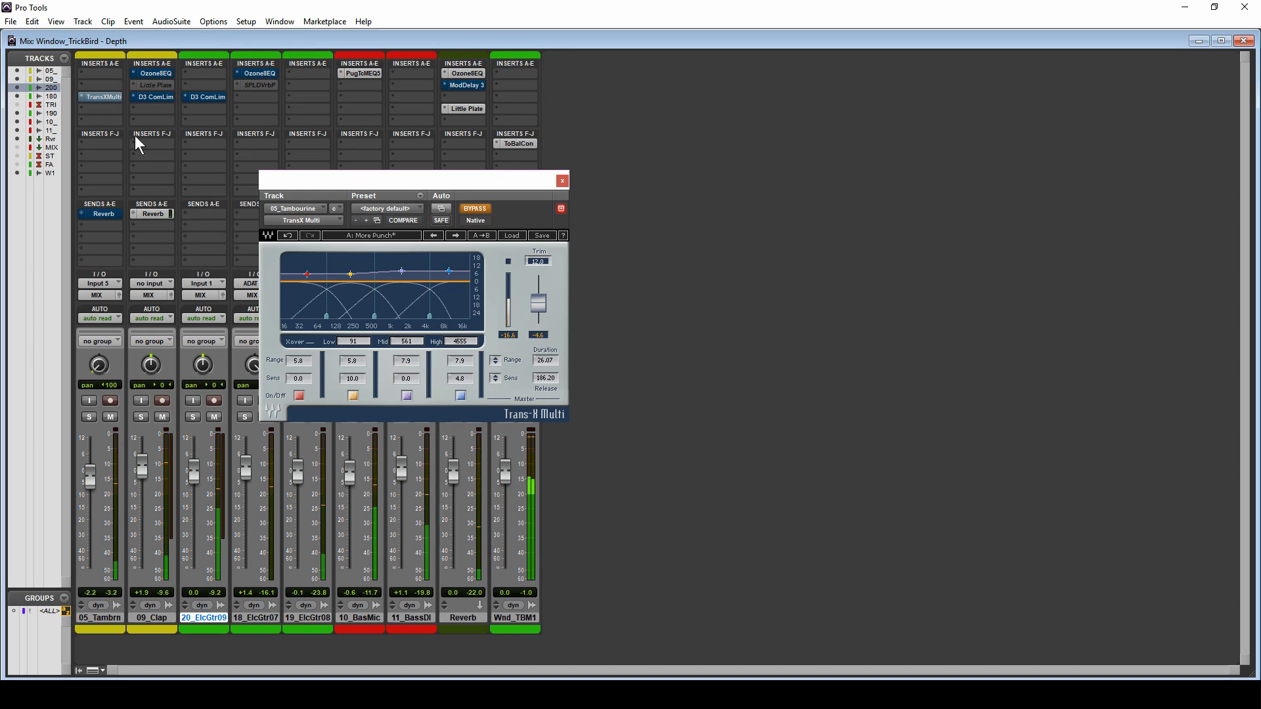
click(562, 180)
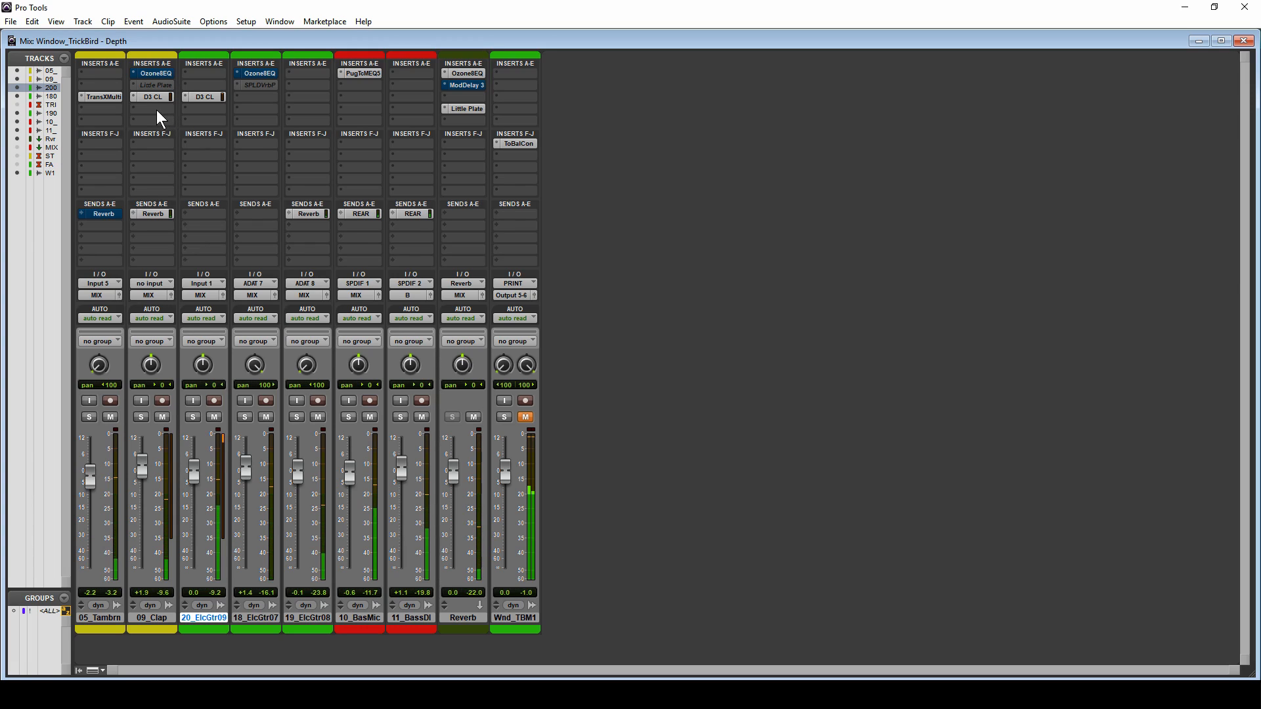
Compare the full mix with the tambourine, clap and 20_ElecGtr09 dynamics inserts bypassed and enabled.
key(space)
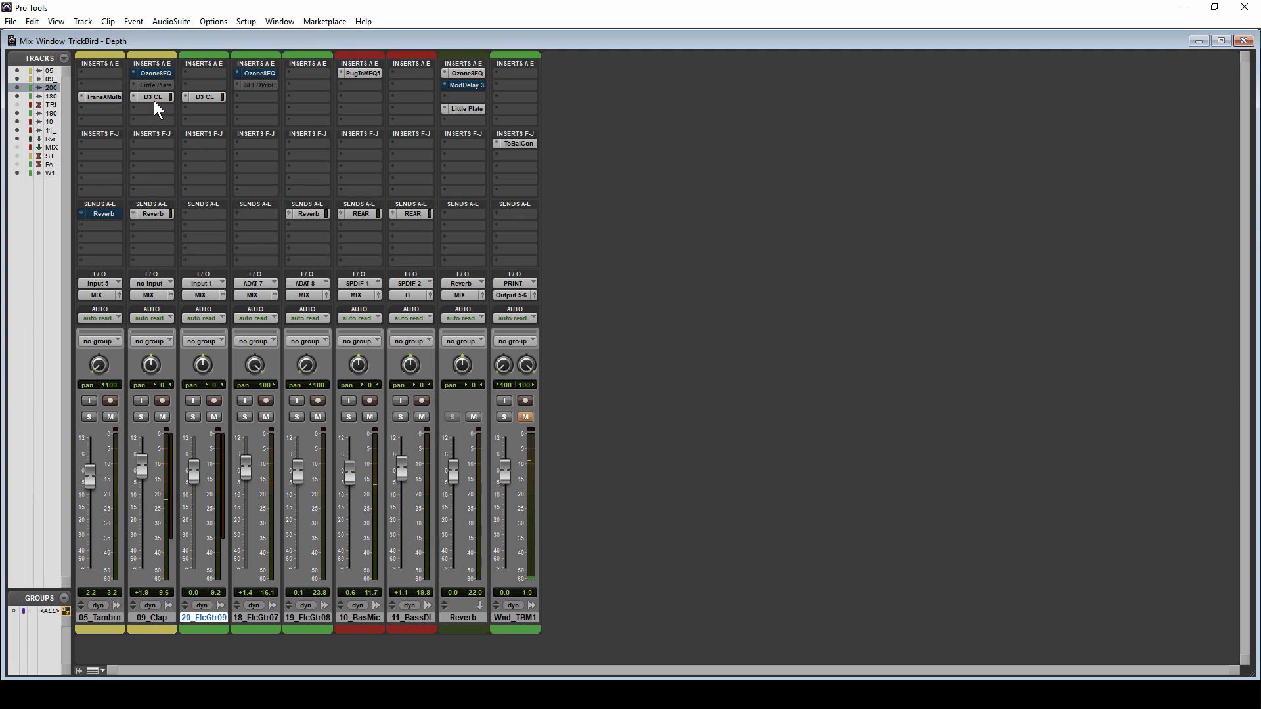
ctrl+alt+click(154, 100)
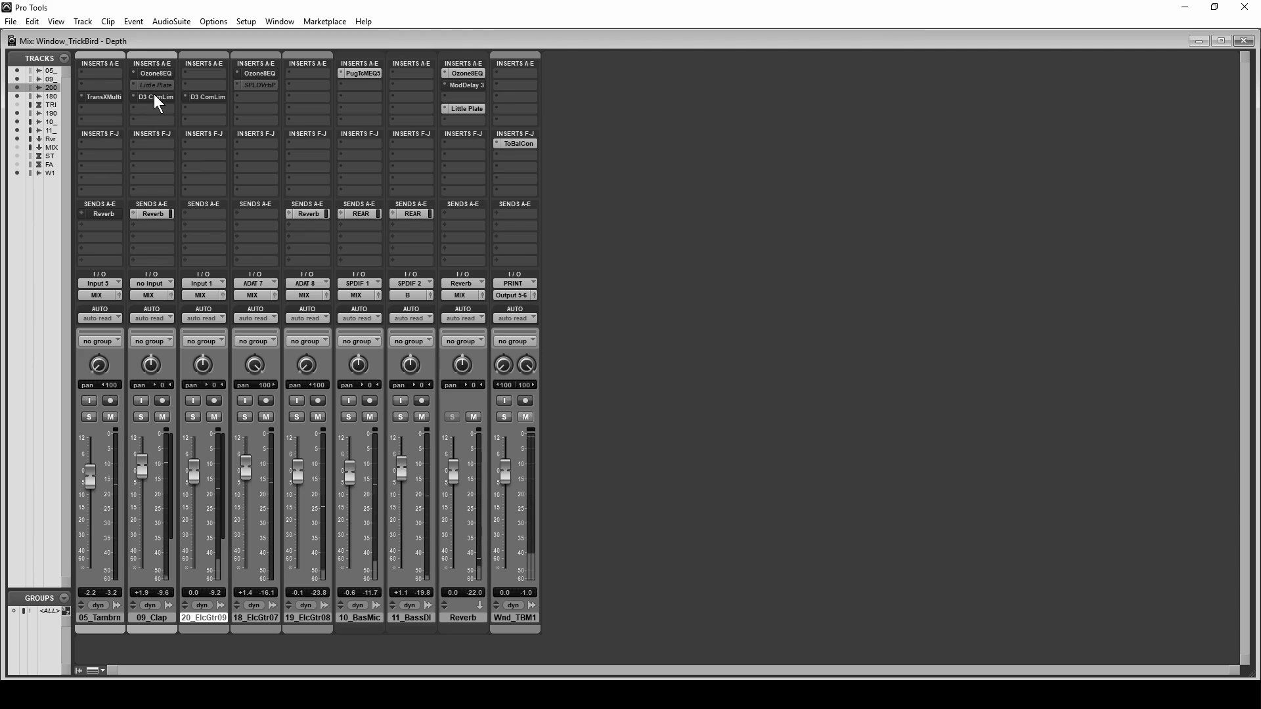
ctrl+alt+click(153, 93)
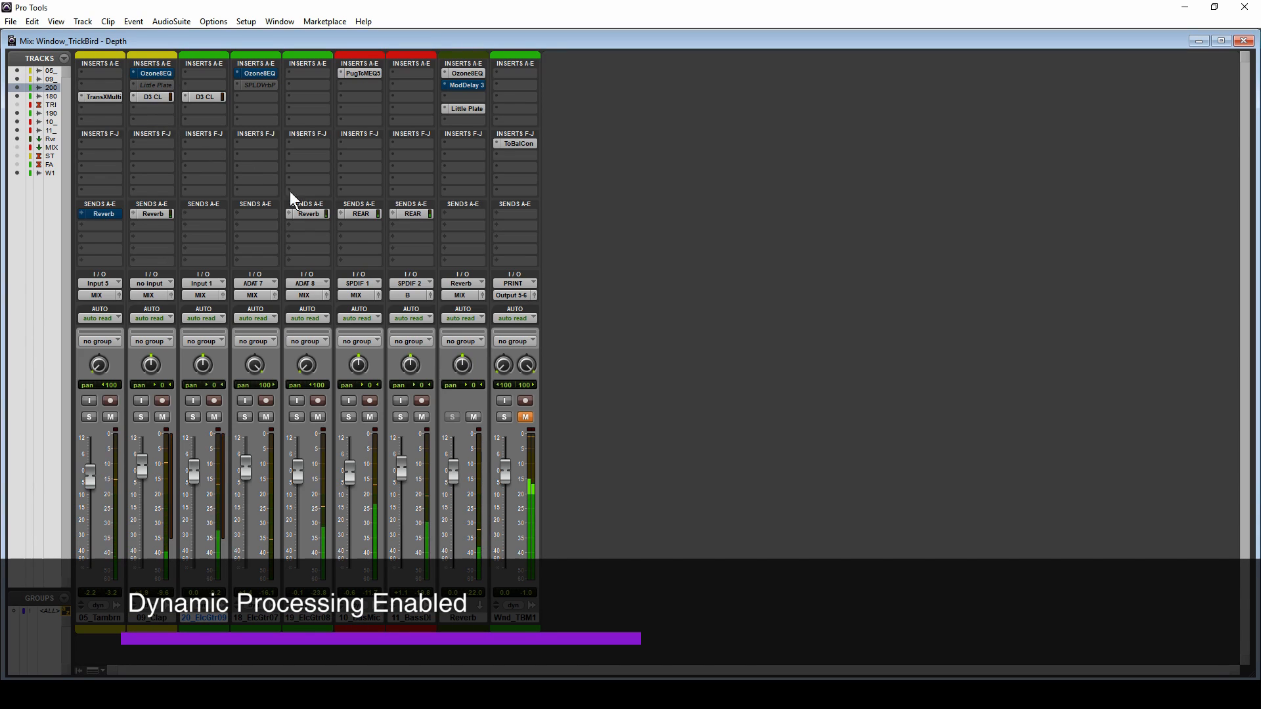